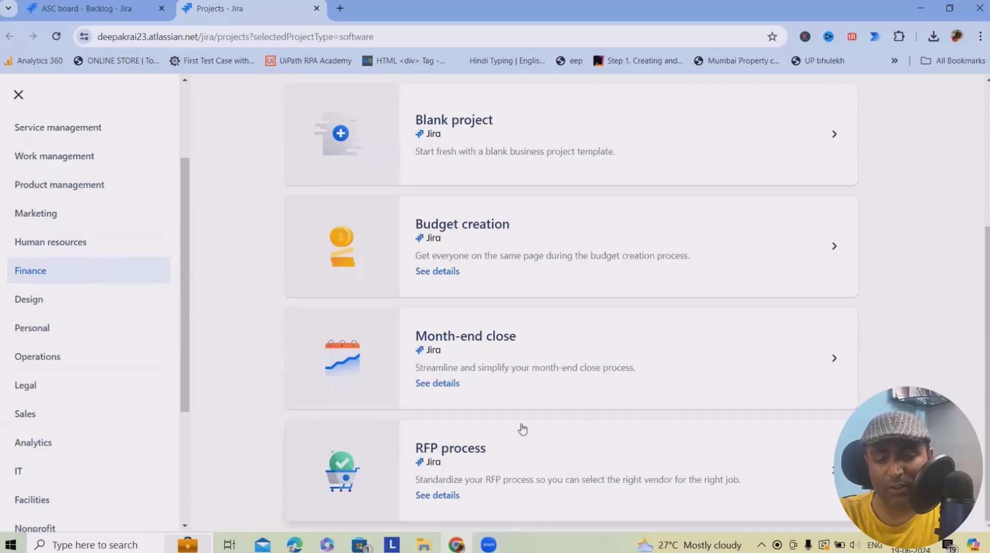
Step: Create a company-managed project named RFP_Project from the RFP process template
click(498, 466)
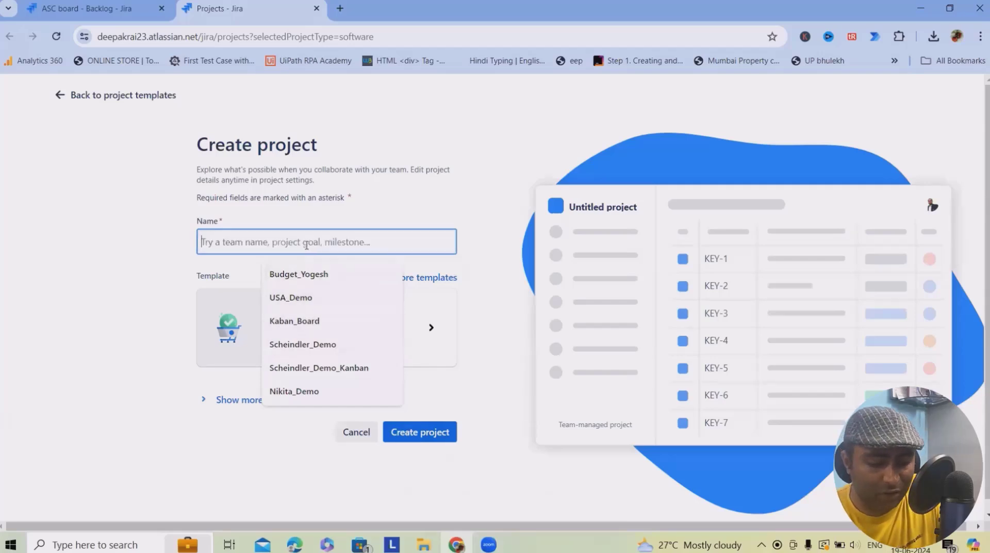
text(RFP)
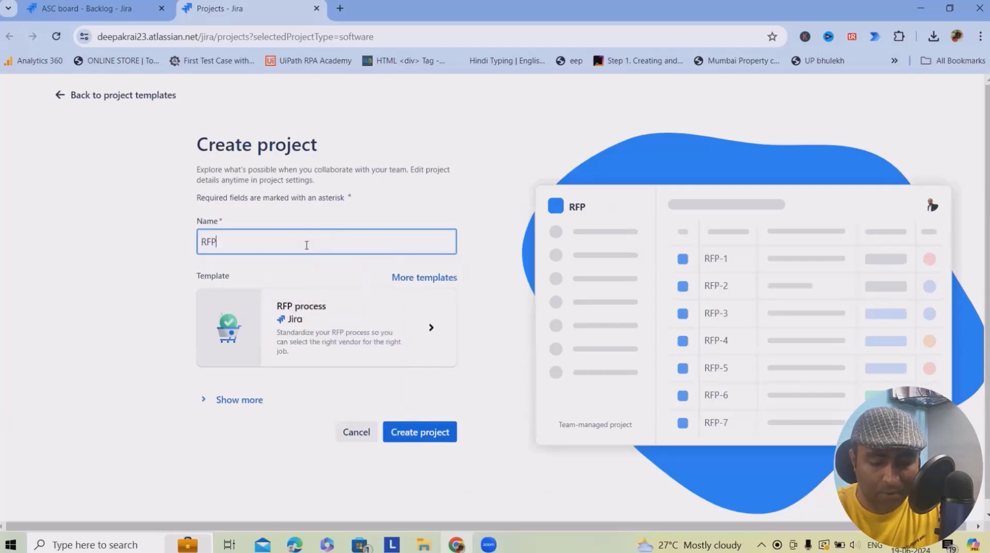
text( Project)
click(208, 402)
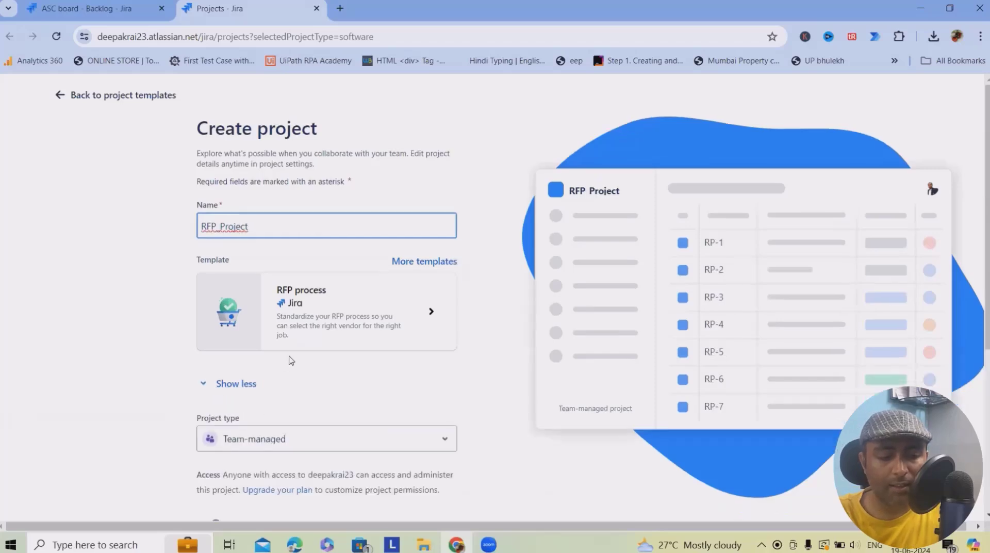
scroll(291, 360, down, 3)
click(354, 311)
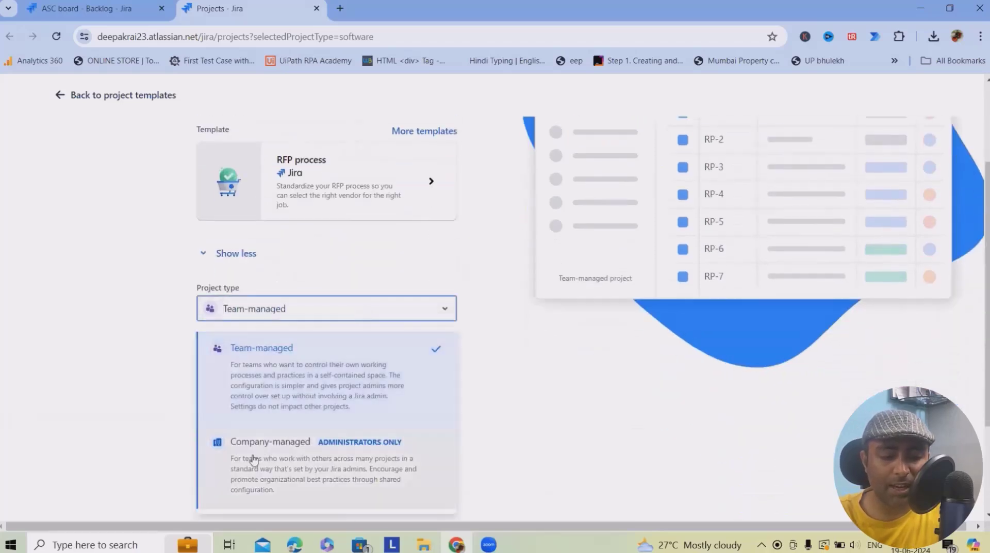
click(286, 471)
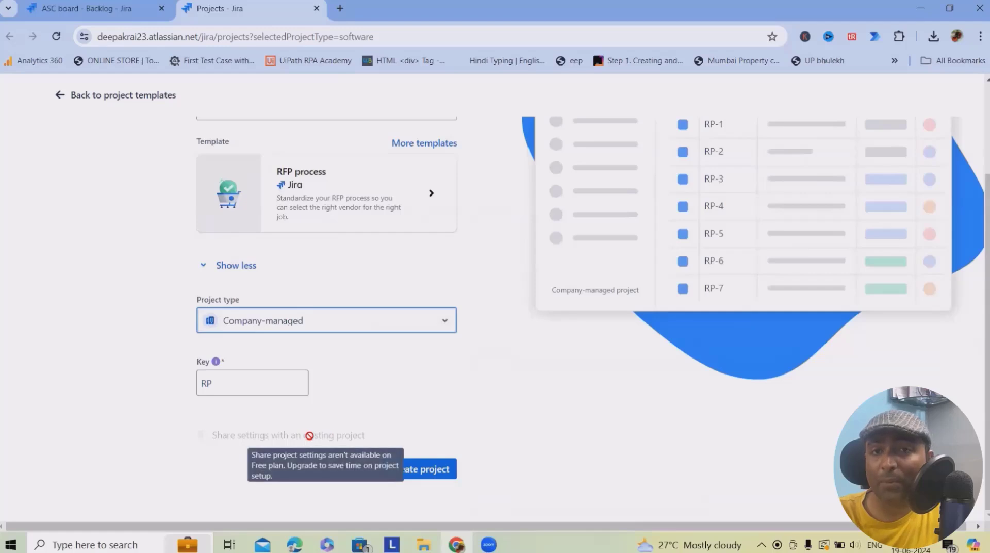
click(425, 474)
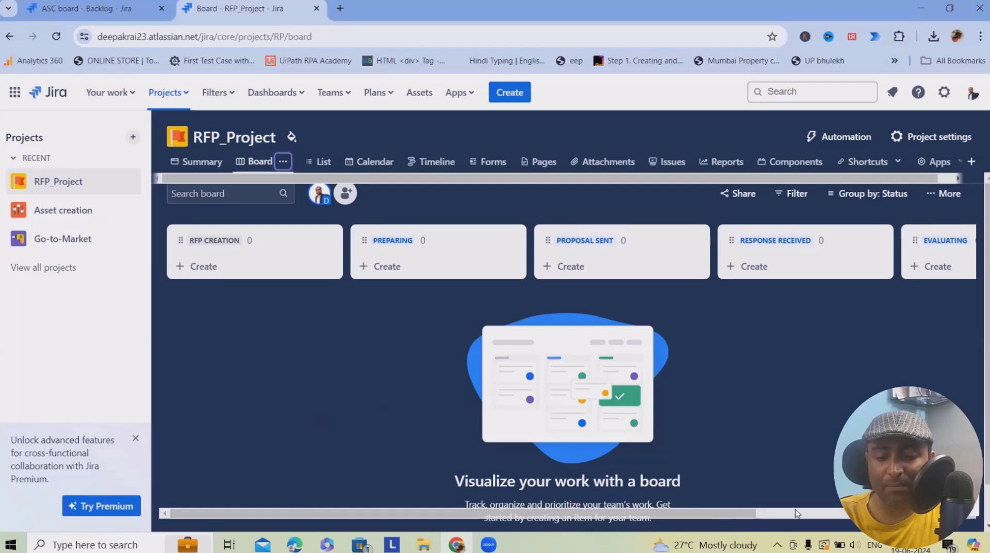
drag(794, 508, 848, 522)
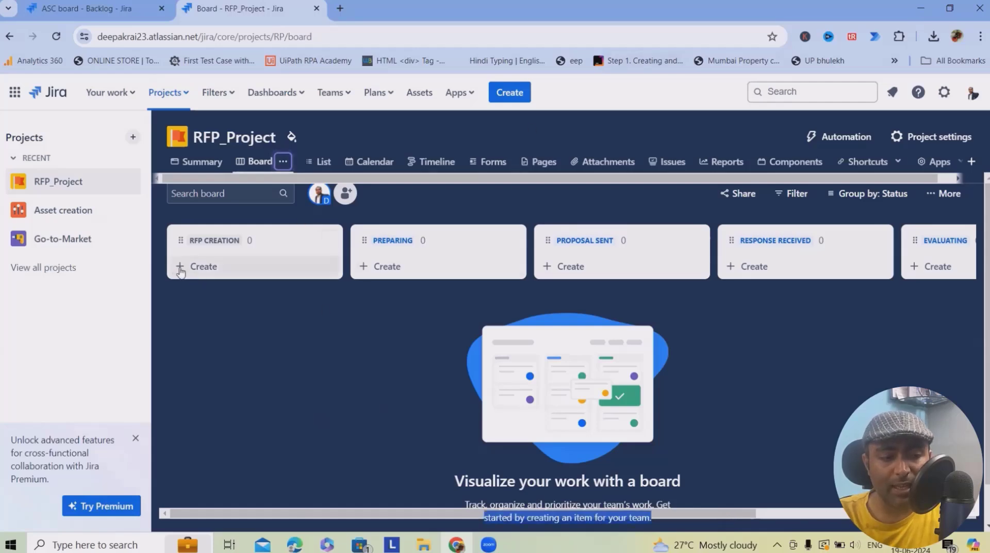
click(186, 266)
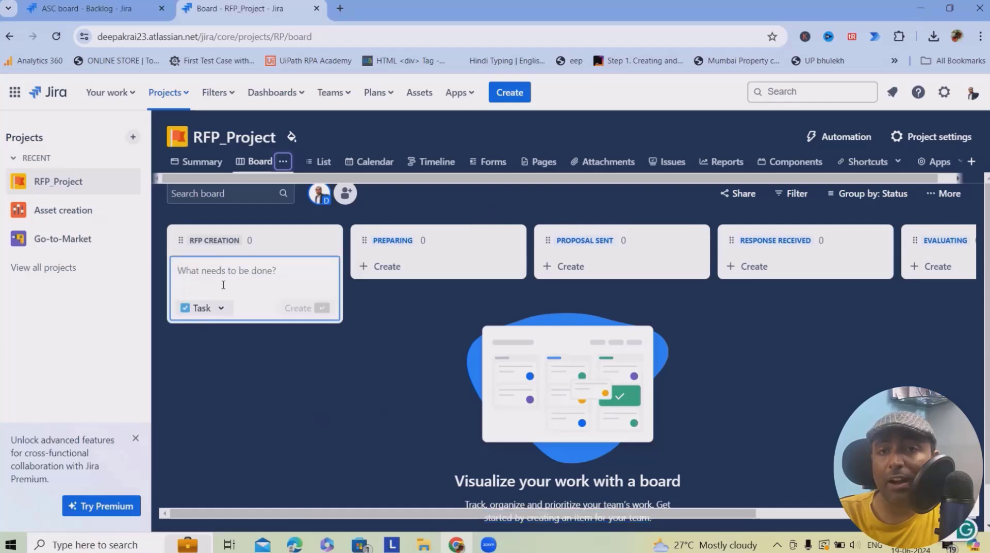
click(207, 324)
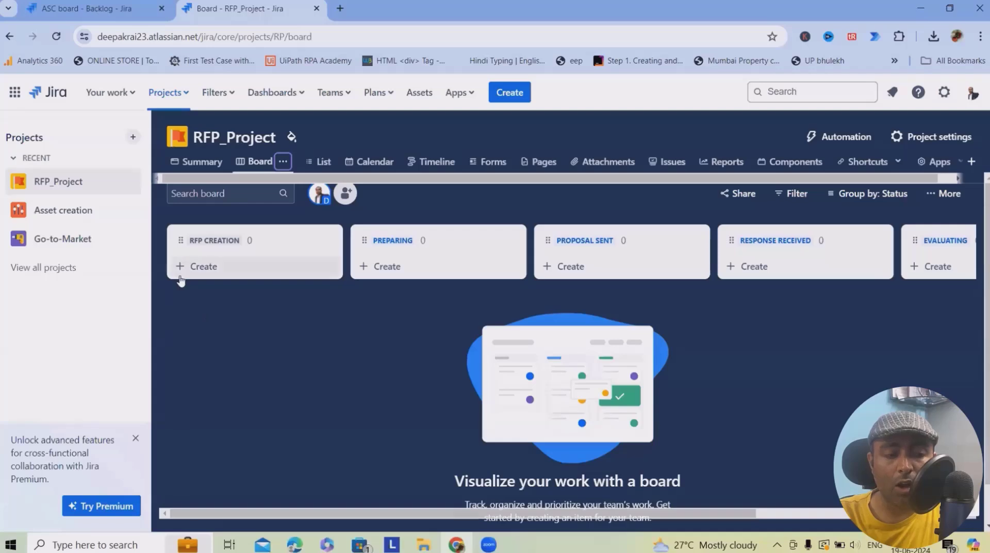
click(188, 268)
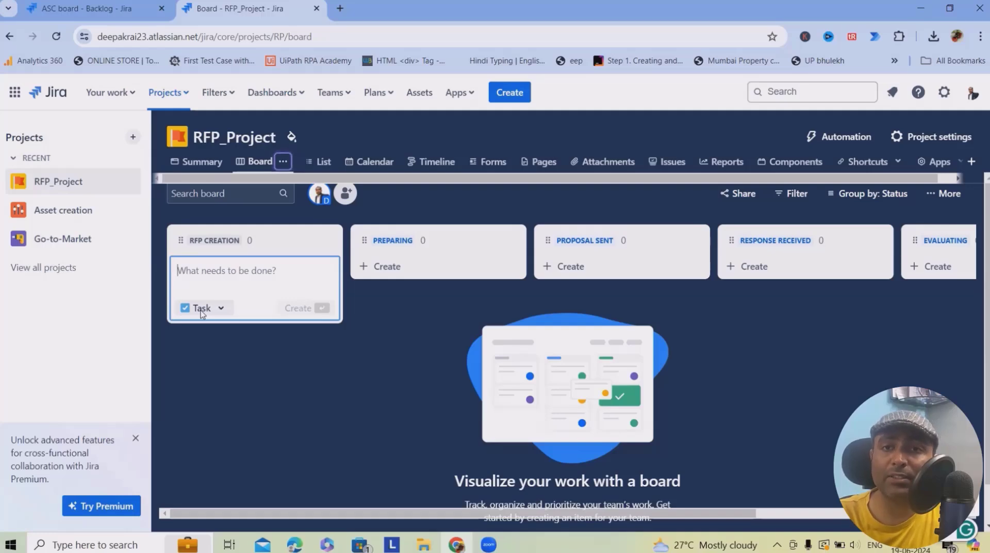
Step: Start a new issue of type Task in RFP_Project with the summary "Citi"
click(508, 93)
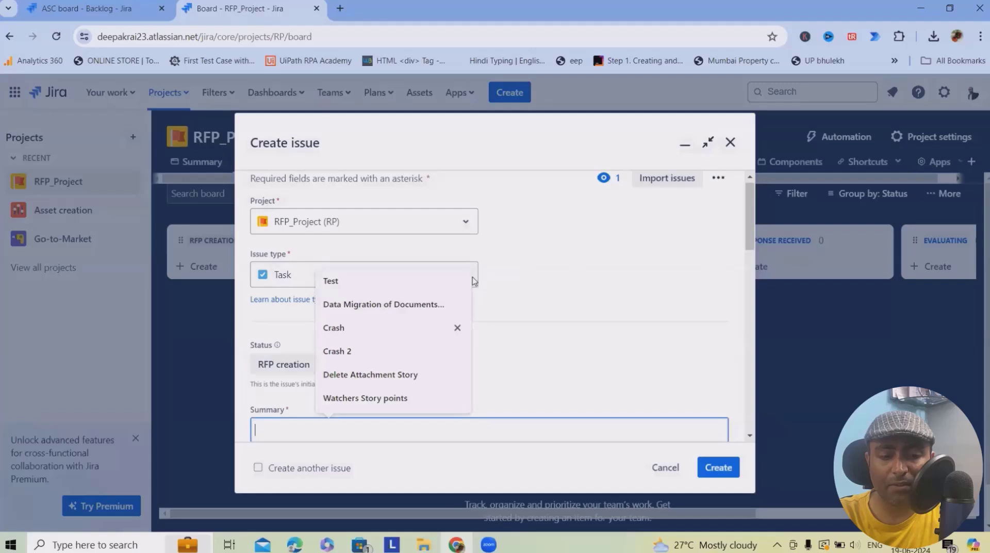
click(473, 281)
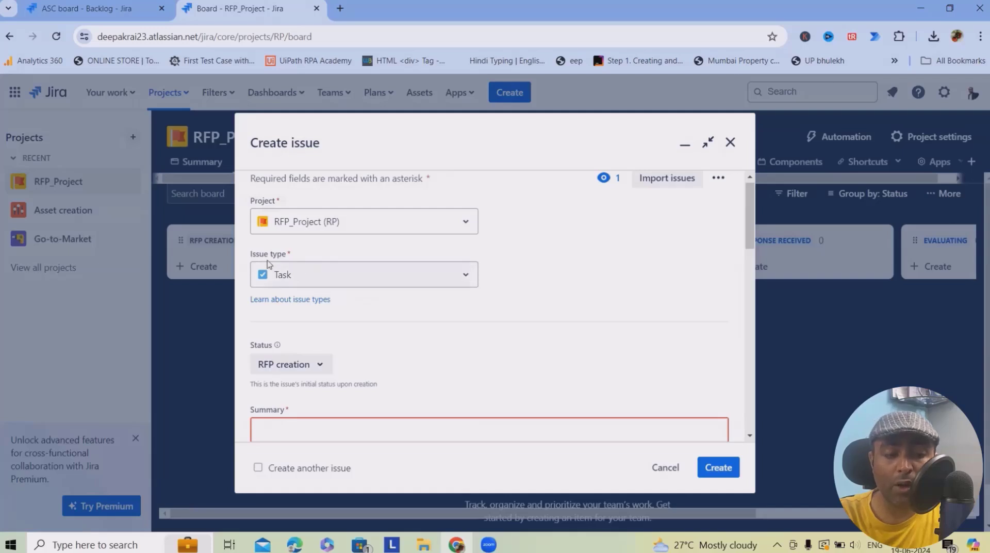
click(294, 279)
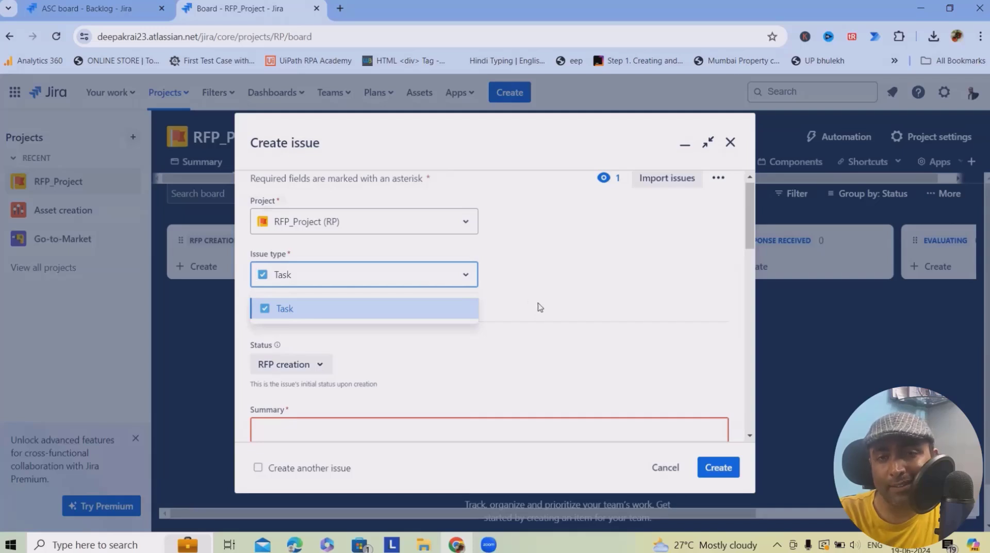
click(560, 315)
scroll(316, 316, down, 1)
scroll(316, 317, down, 3)
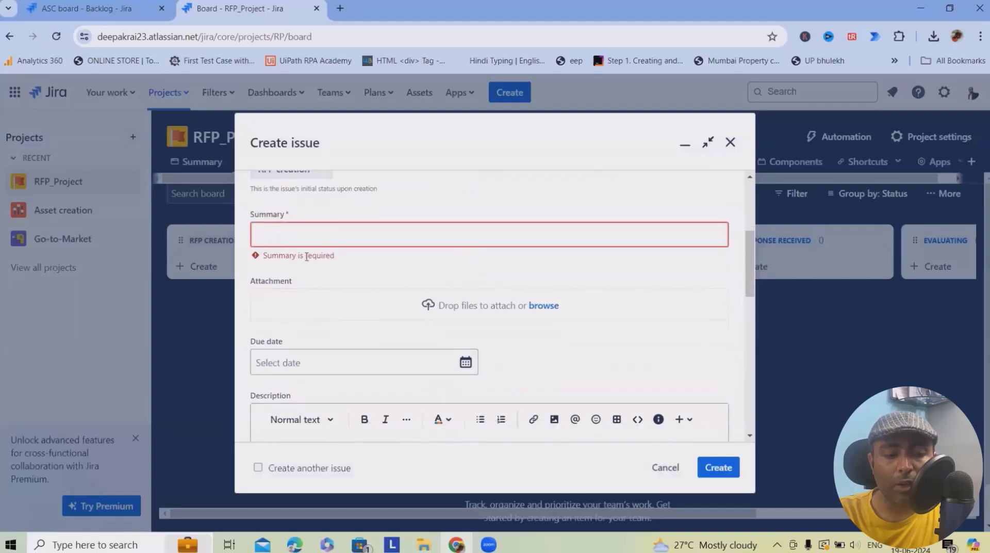
click(305, 237)
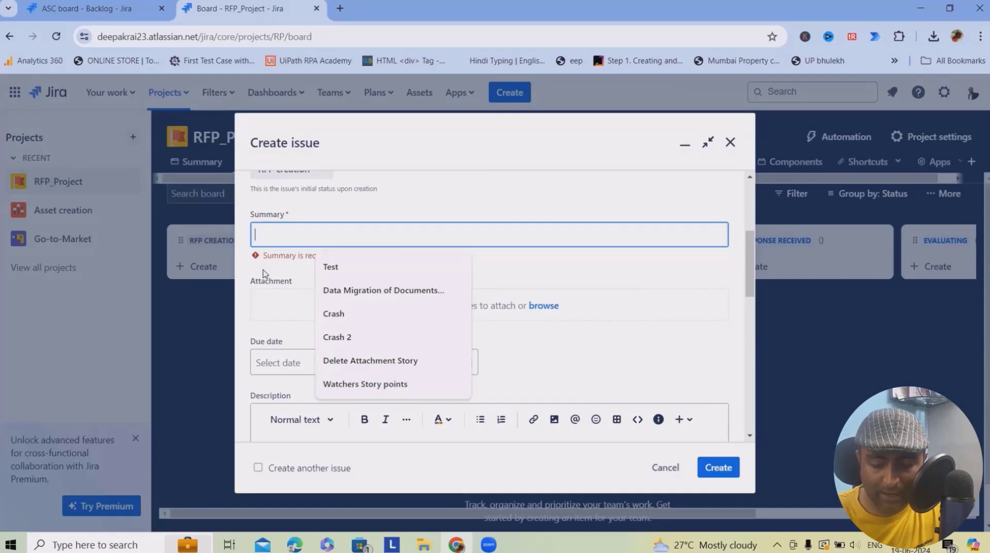
text(Citi)
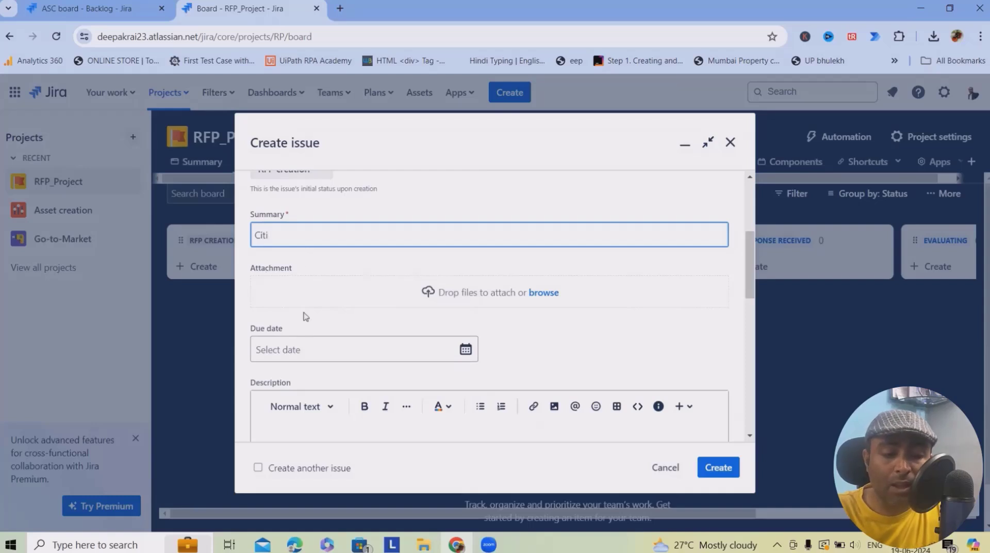
Step: Set the new issue's due date to 6/29/2024
scroll(380, 365, down, 4)
scroll(394, 294, up, 4)
click(466, 350)
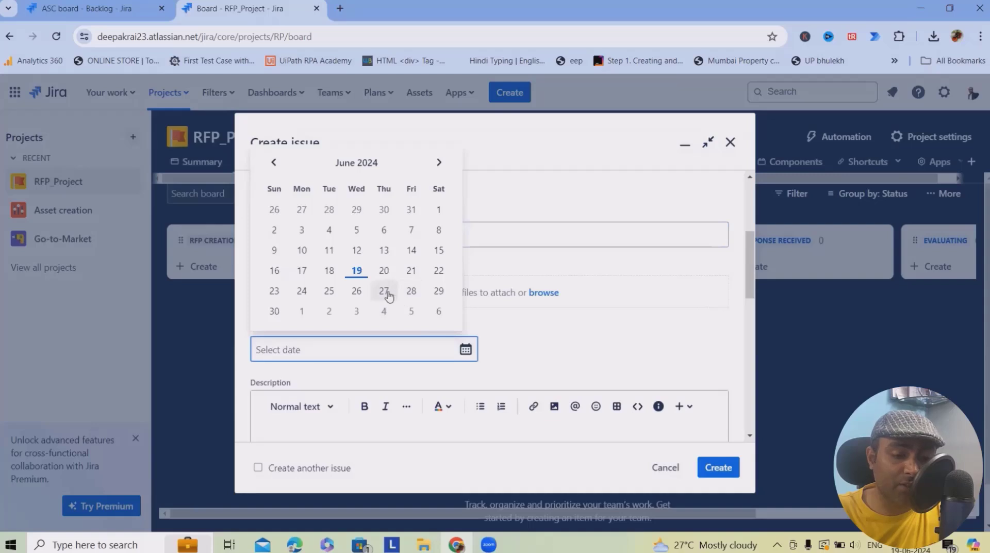
click(438, 290)
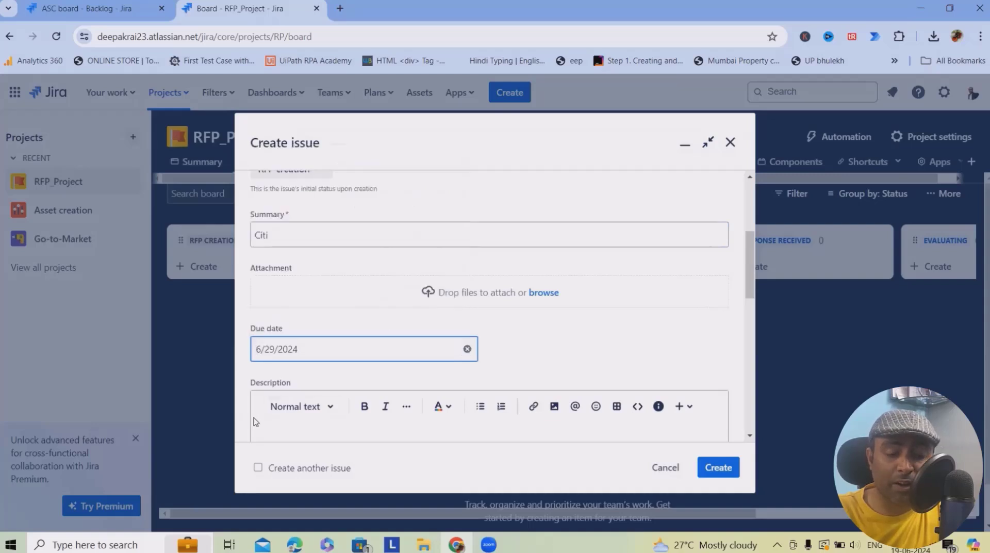
Step: Review the new issue's remaining fields, including the available assignees and priority levels, down to the budget field
scroll(315, 392, down, 4)
scroll(314, 338, up, 2)
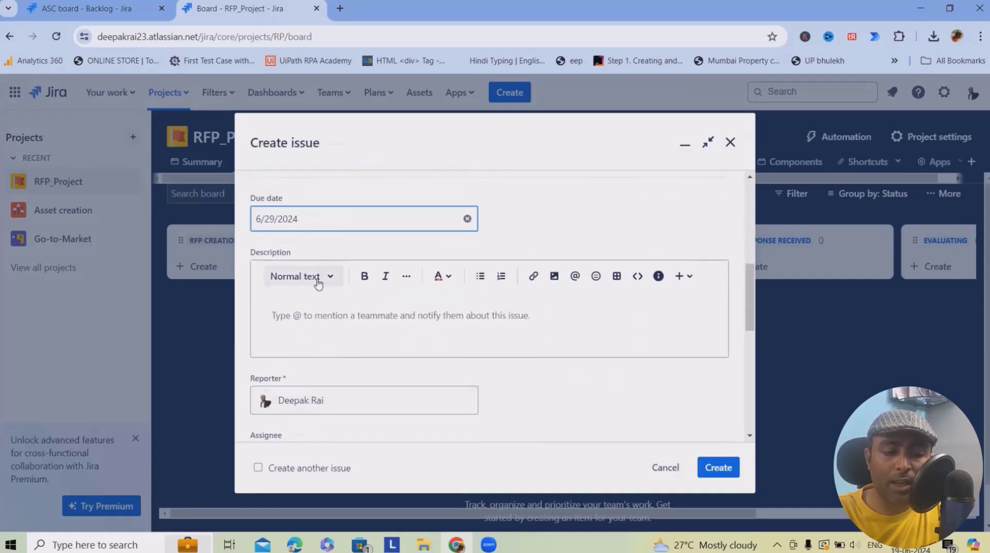
scroll(328, 351, down, 5)
scroll(330, 359, up, 1)
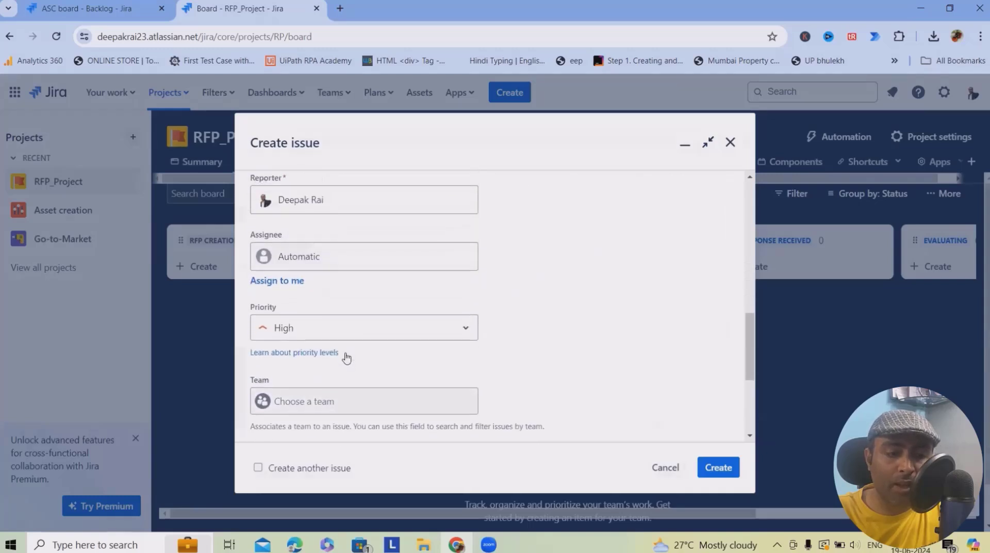
click(312, 269)
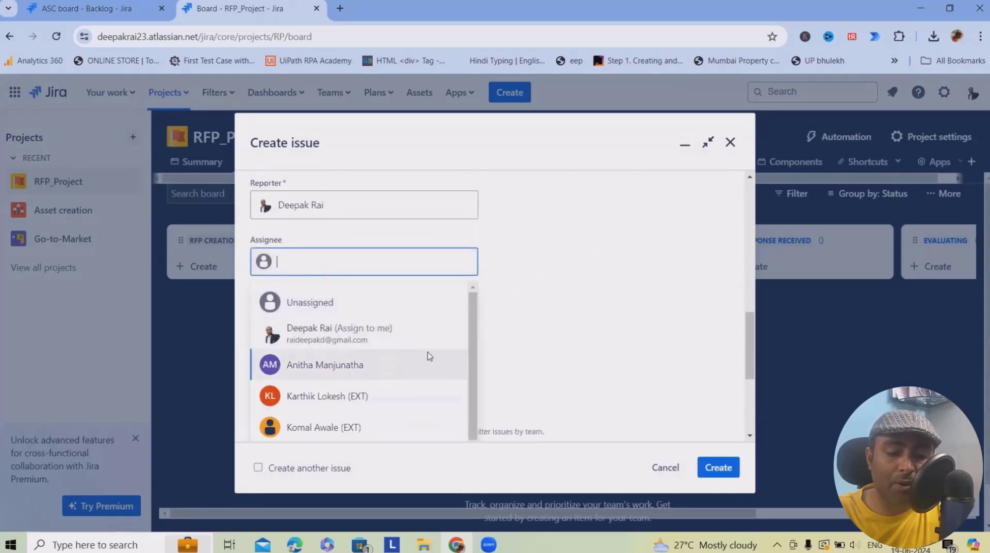
click(586, 334)
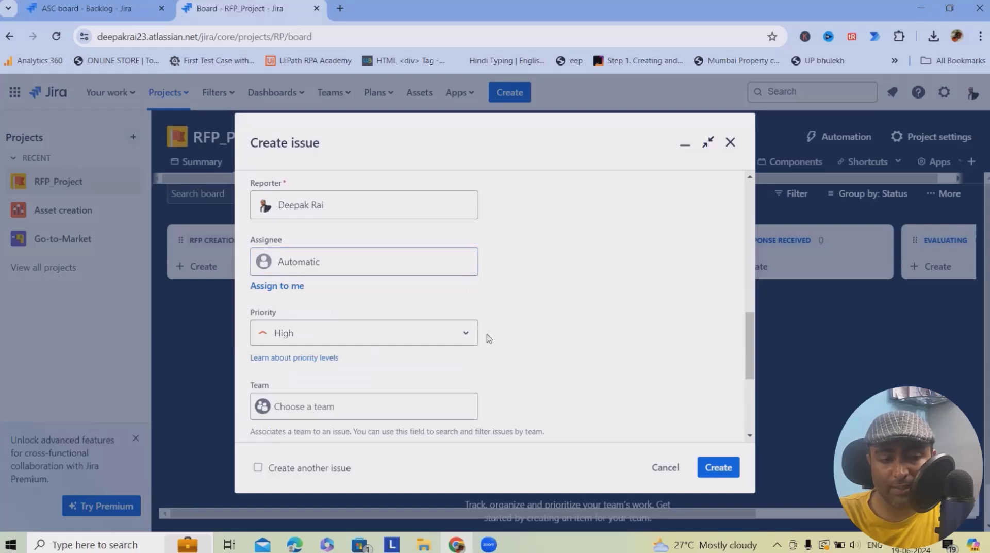
scroll(355, 310, down, 3)
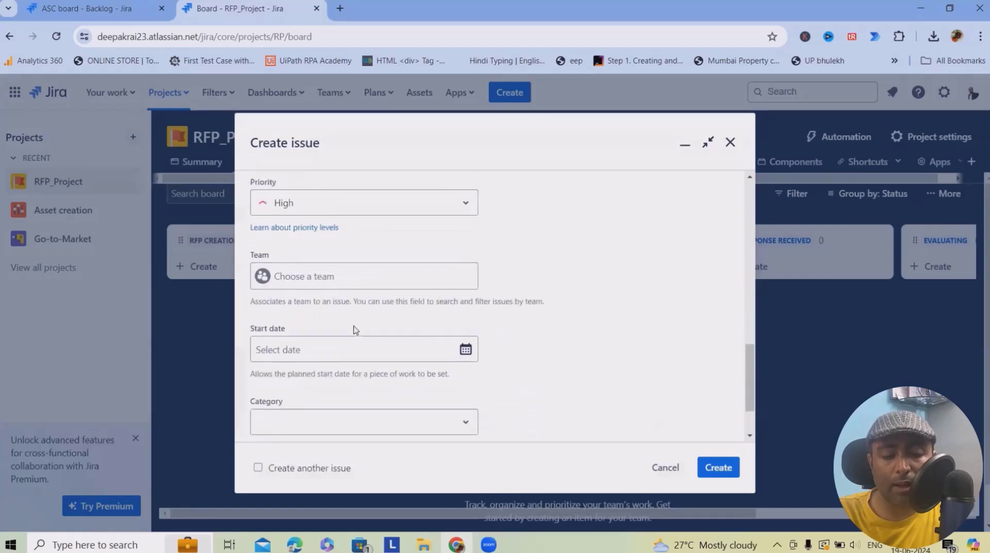
click(391, 207)
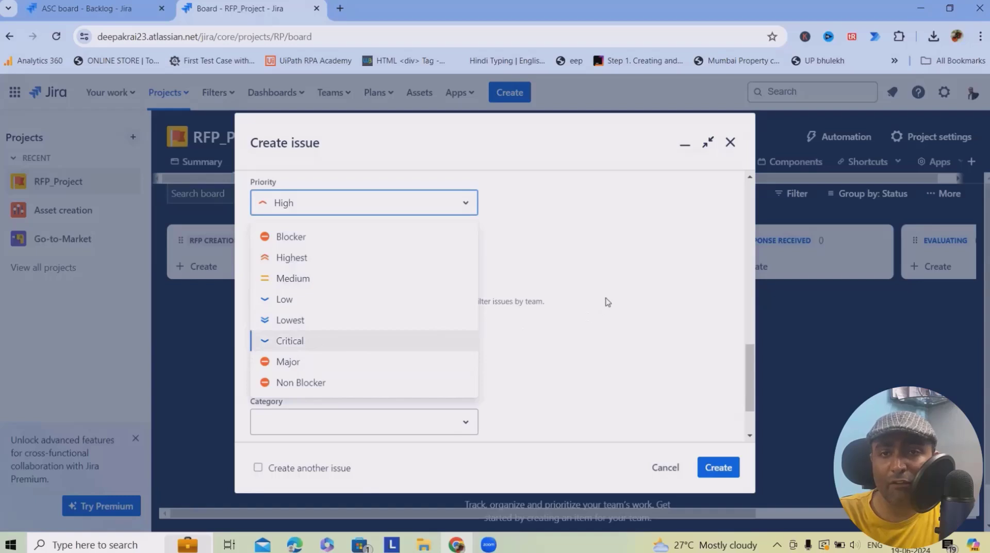
click(614, 271)
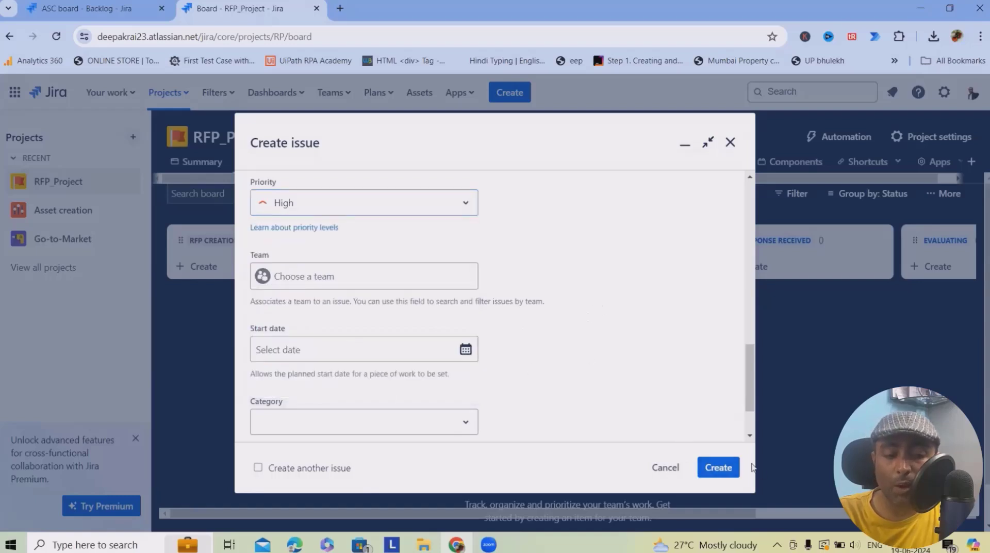
scroll(459, 322, down, 2)
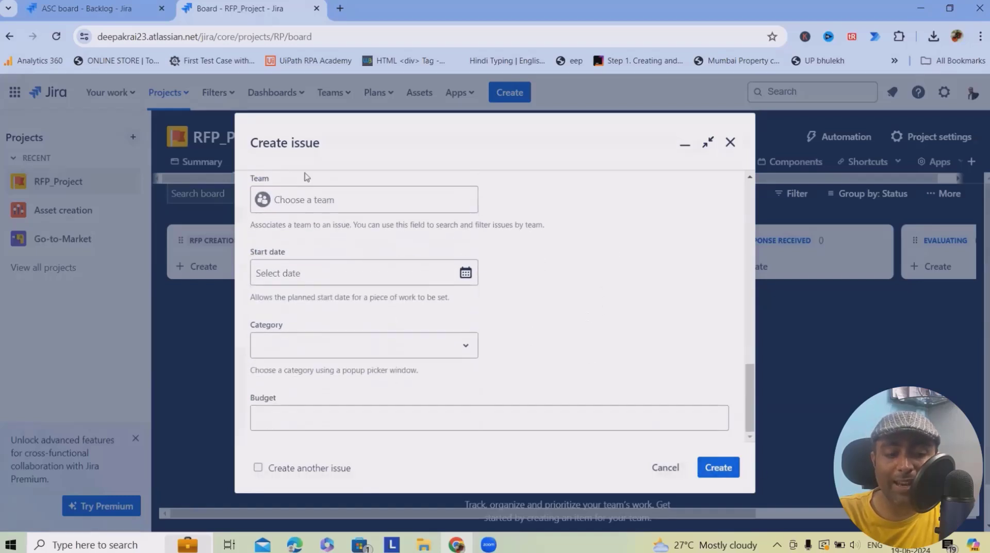
Step: Create the Citi issue and move its card from RFP Creation to the Preparing column
click(716, 468)
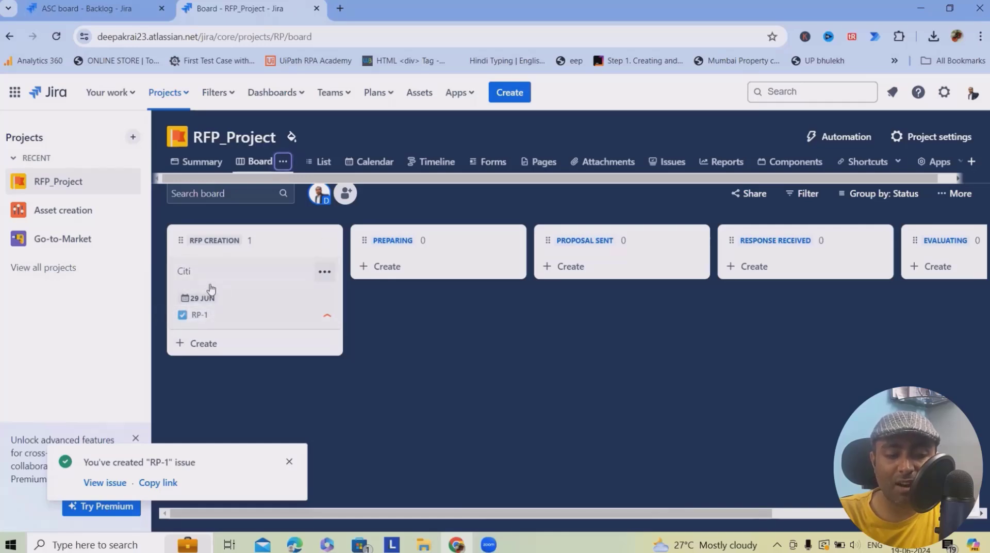
drag(210, 288, 394, 247)
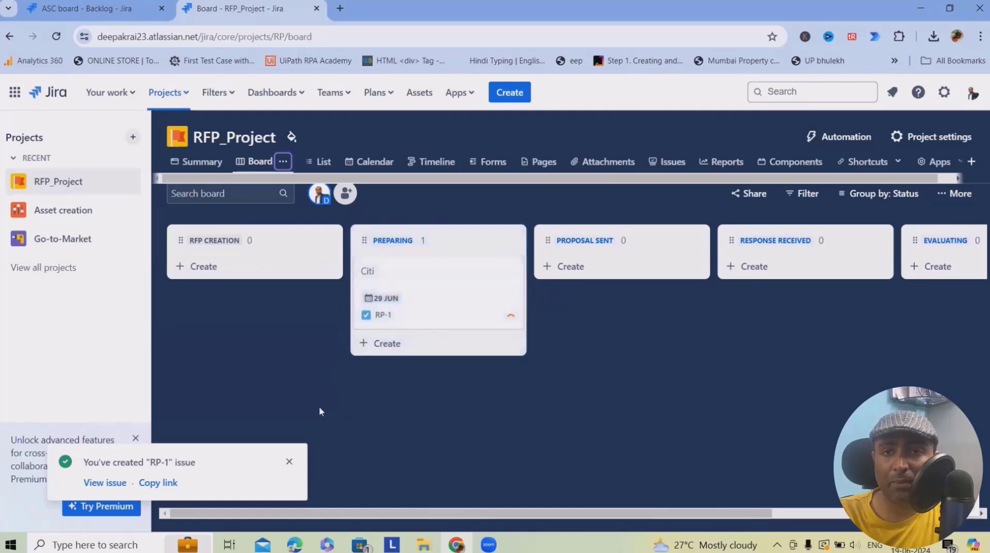
Step: Add a task named "HDFC Bank" in the RFP Creation column and move its card to Proposal Sent
click(196, 266)
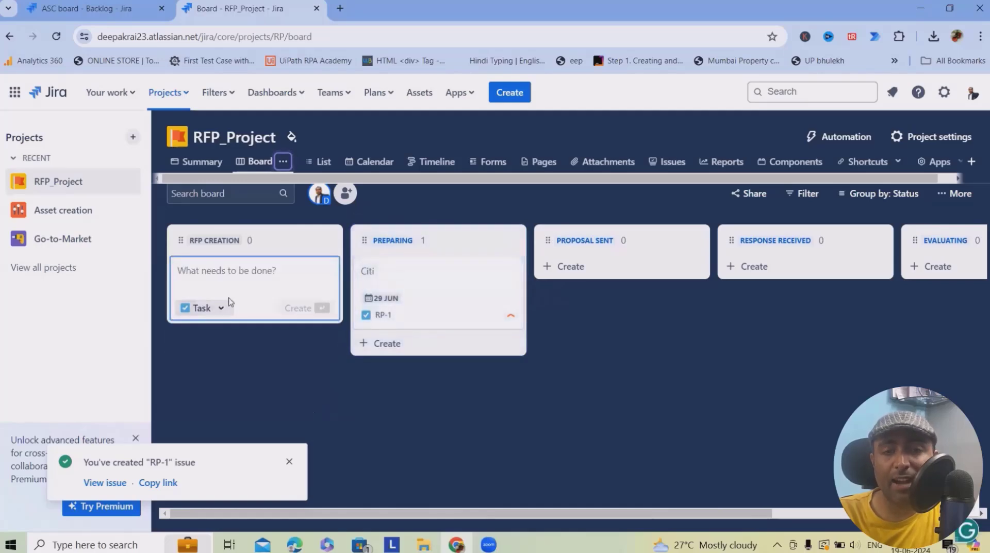
text(H)
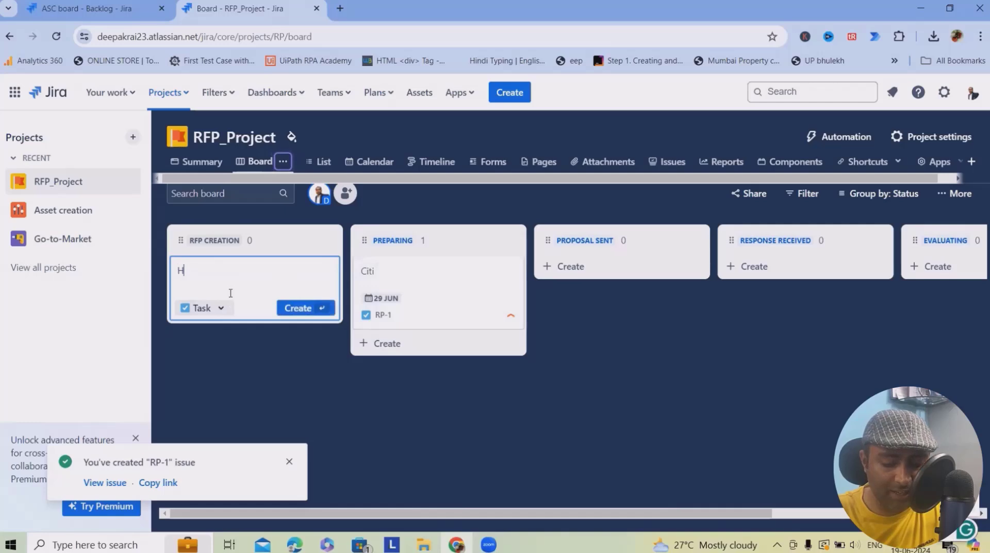
text(DFC Bank)
key(Return)
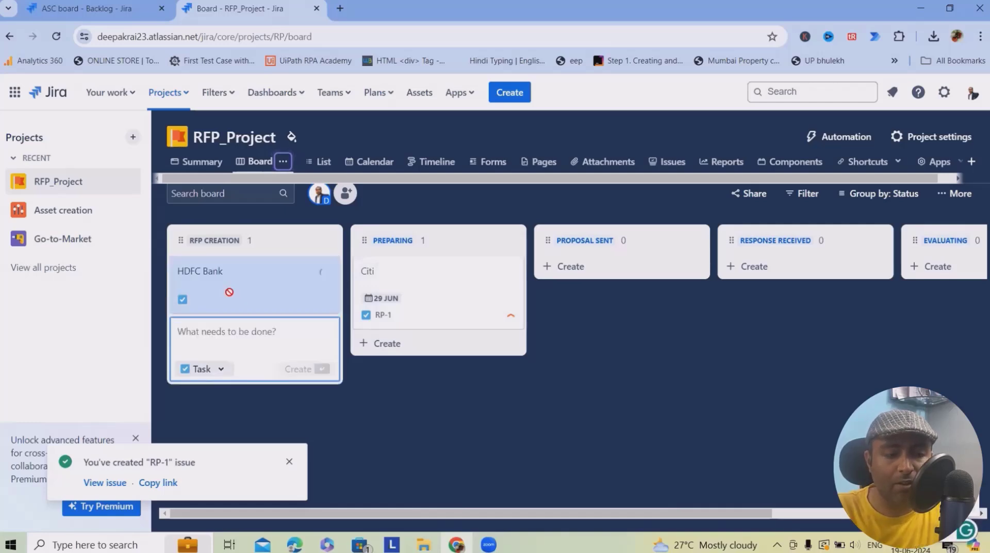
drag(214, 274, 588, 265)
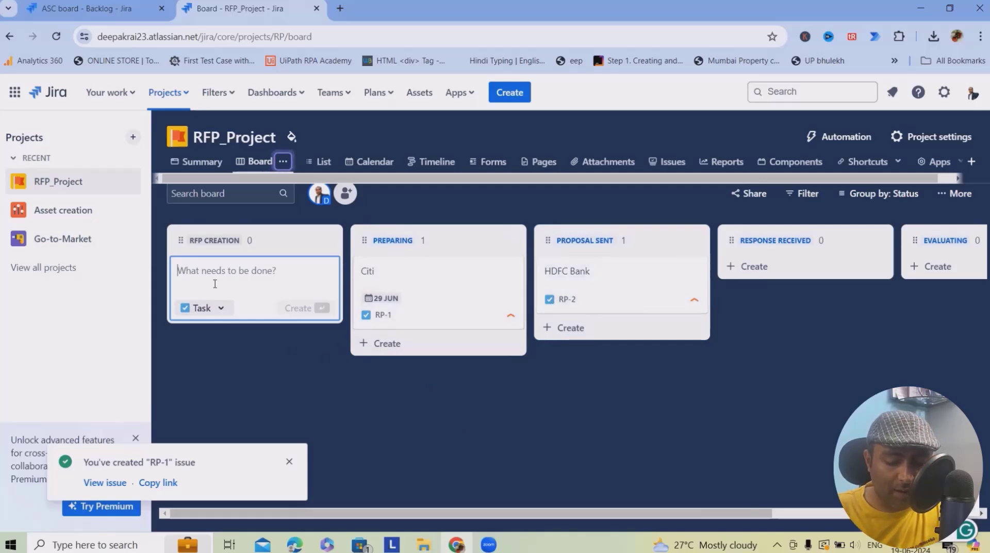
Step: Add four more tasks to the RFP Creation column: Yes Bank, HSBC, HDL and Lloyds, and dismiss the issue-created notification
text(Yes Bank)
key(Return)
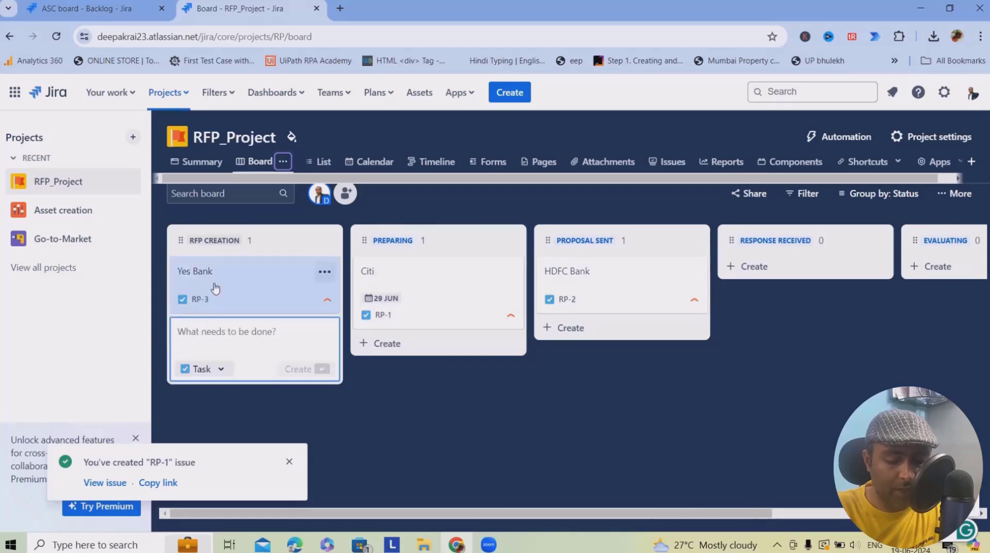
text(HSBC)
key(Return)
text(HDL)
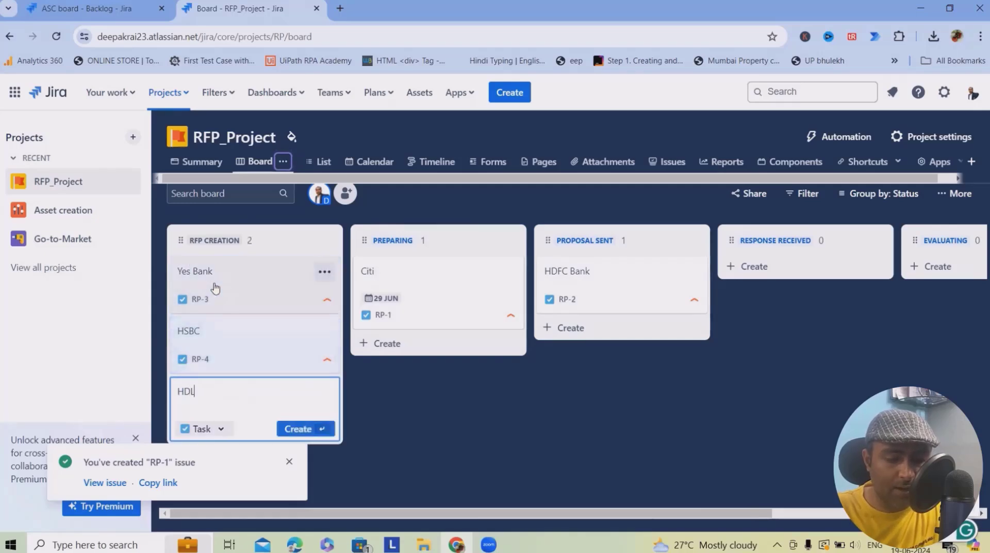
key(Return)
text(Lloyds)
key(Return)
click(290, 462)
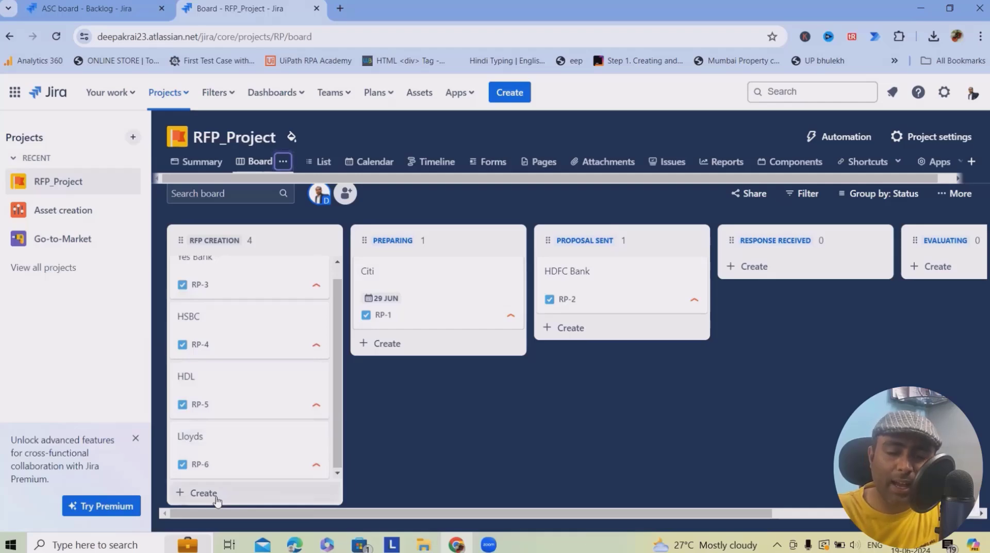
Step: Add a task named "Scotland bank" in the RFP Creation column and move the Yes Bank card to Proposal Sent
click(217, 496)
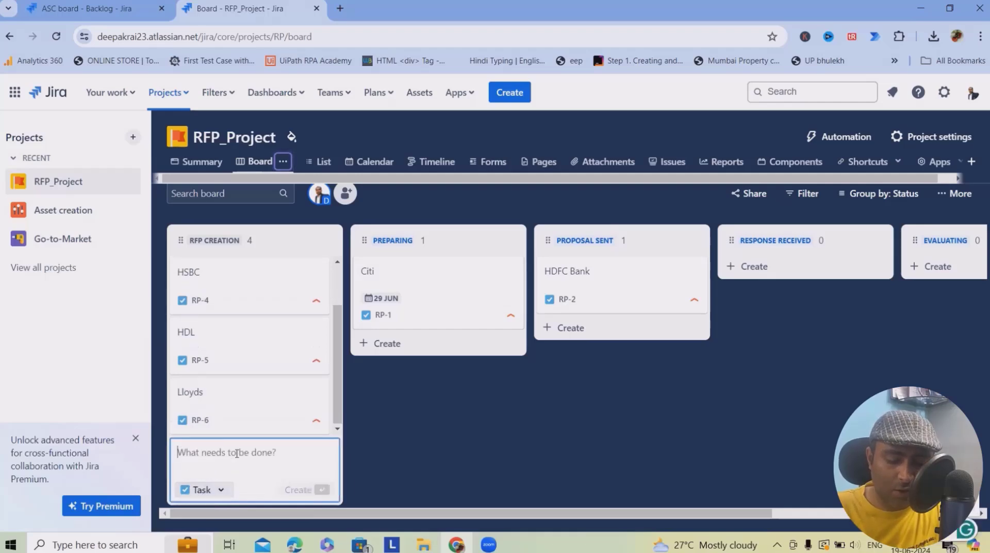
text(Scotland bank)
key(Return)
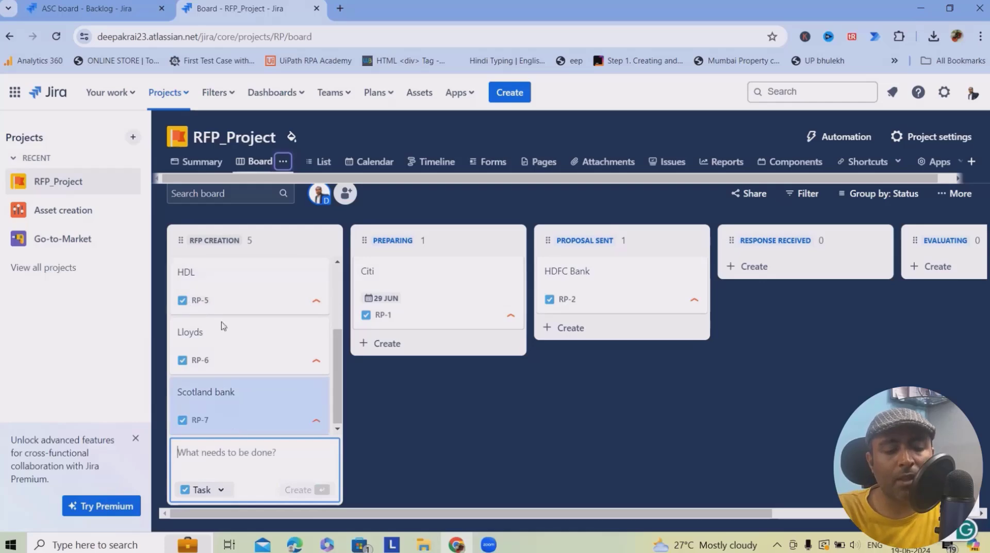
scroll(232, 332, up, 3)
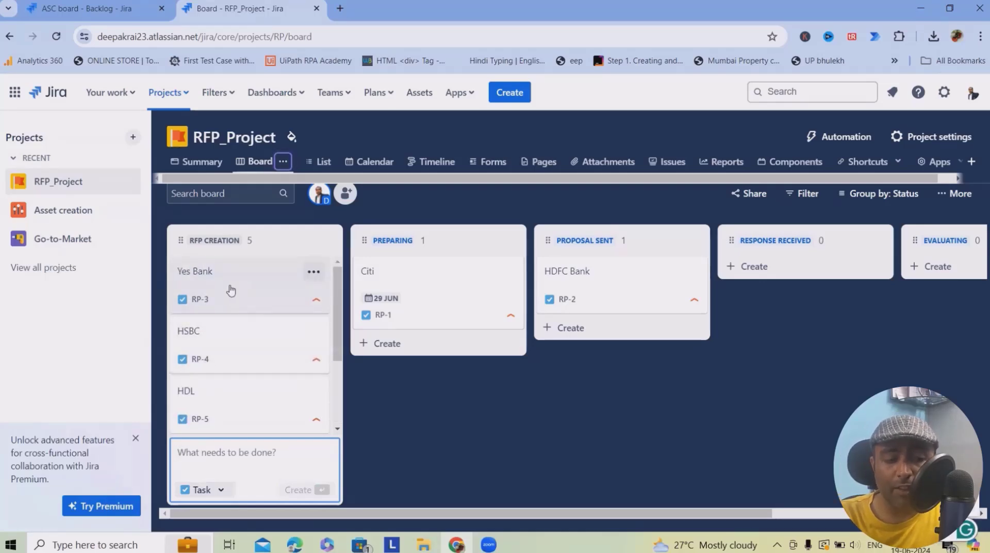
drag(231, 291, 612, 256)
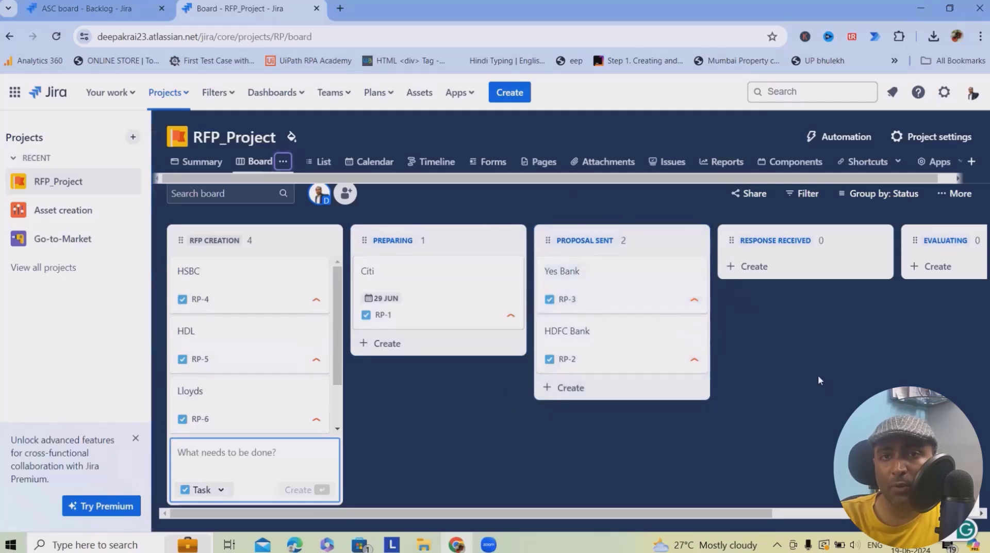
Step: Examine the full sequence of board columns from RFP Creation through Decided and the cards they hold
scroll(814, 490, right, 4)
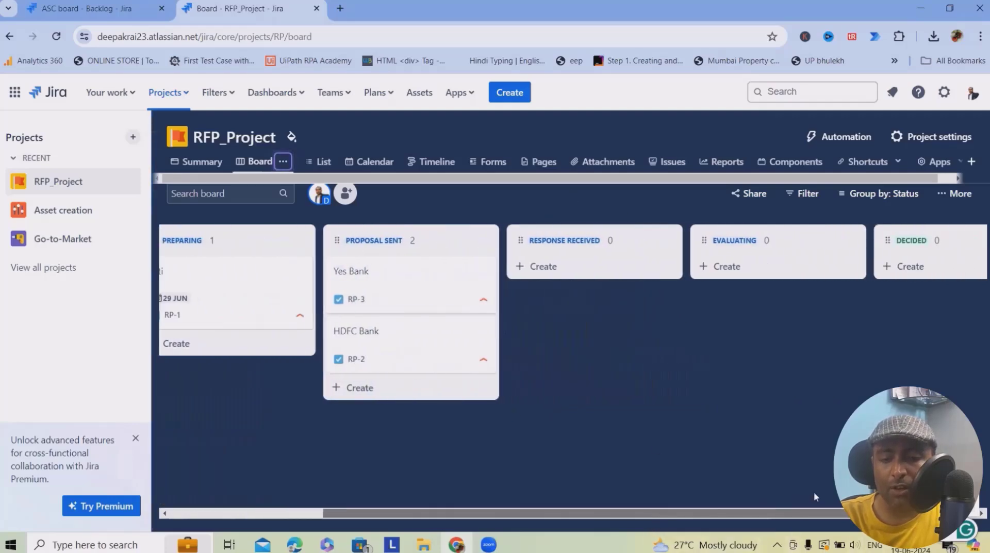
scroll(720, 491, left, 4)
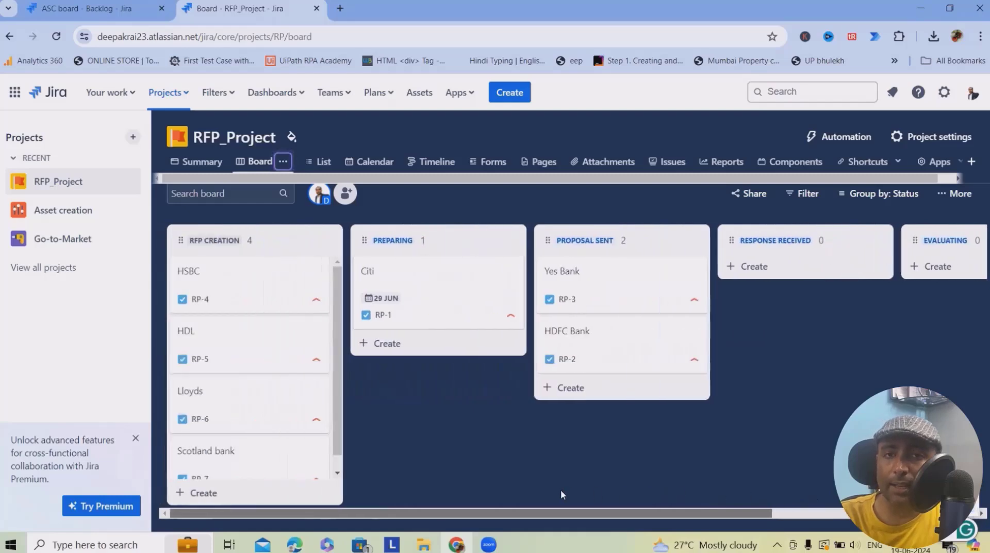
scroll(561, 490, right, 5)
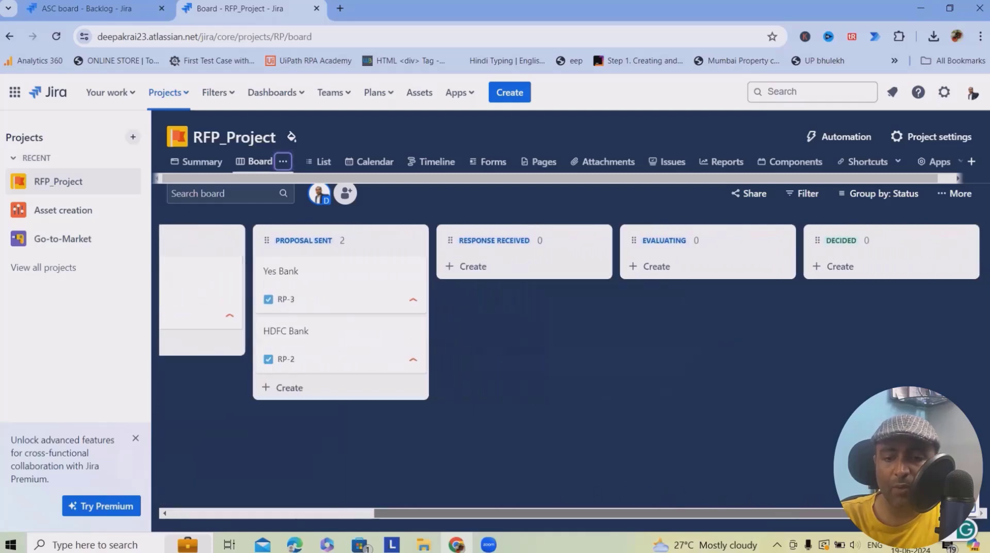
scroll(679, 490, left, 5)
scroll(706, 487, right, 5)
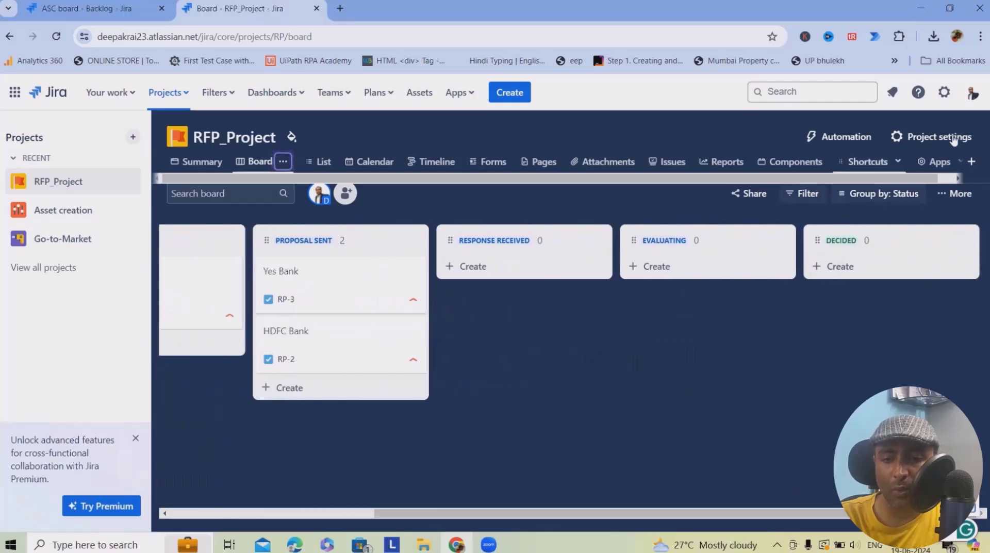
click(972, 162)
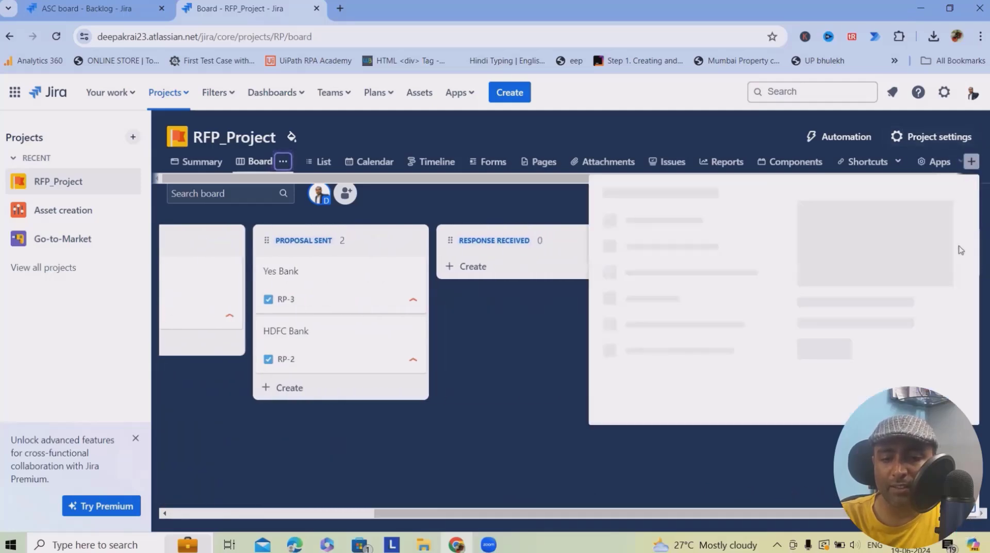
click(547, 364)
drag(410, 513, 229, 513)
scroll(269, 483, right, 3)
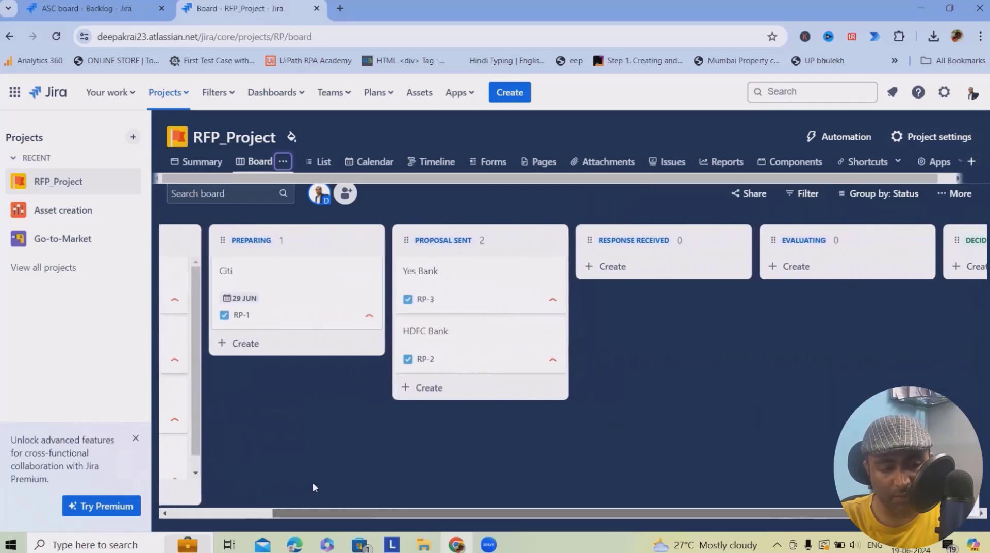
click(136, 438)
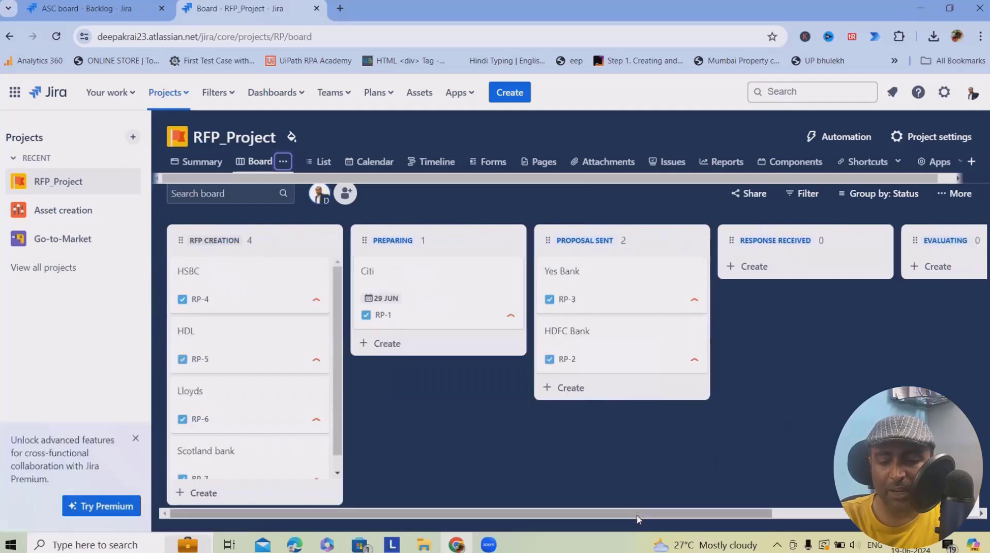
Step: Move the Yes Bank card to Response Received, HSBC to Preparing, HDL to Proposal Sent and Lloyds to Evaluating
scroll(714, 459, right, 8)
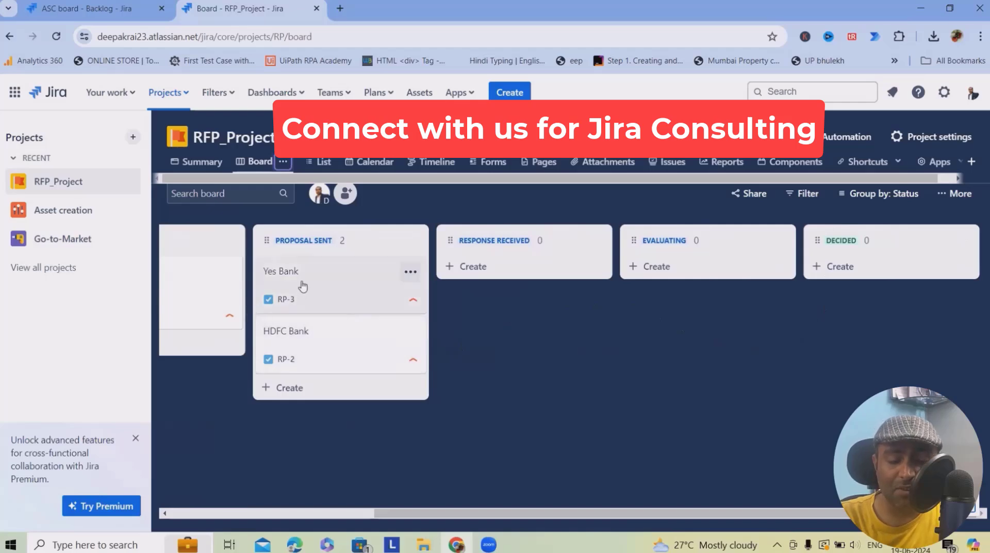
drag(308, 283, 490, 258)
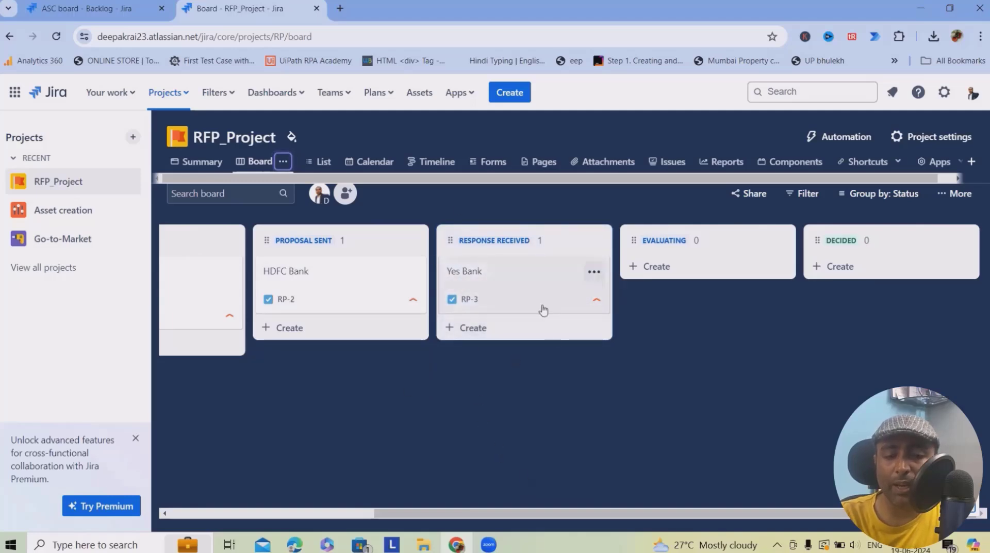
drag(513, 513, 309, 513)
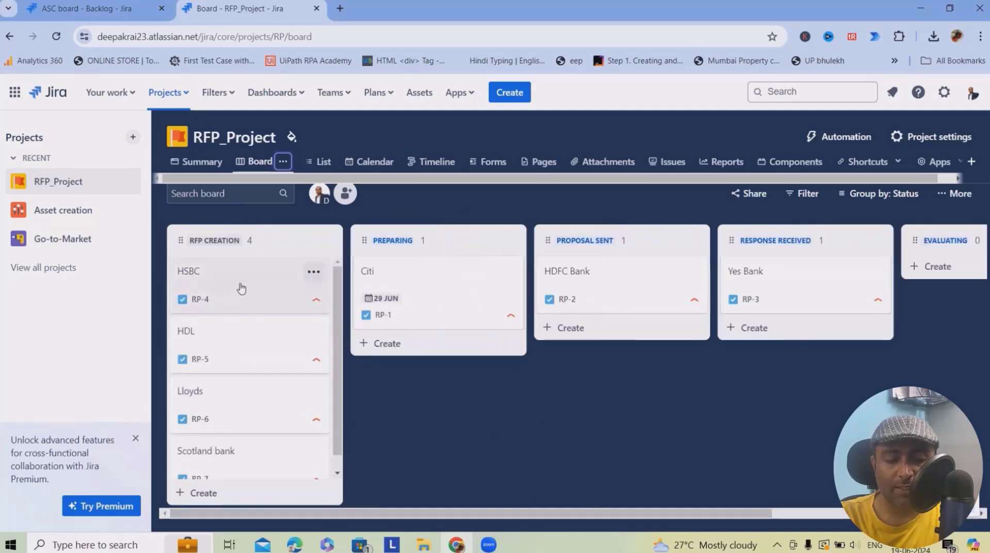
drag(242, 288, 415, 276)
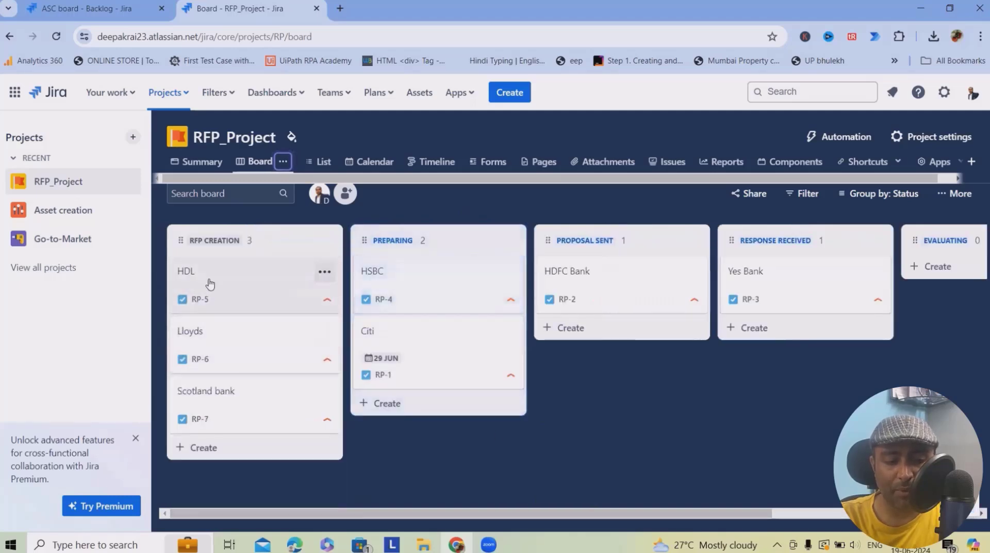
drag(210, 283, 573, 276)
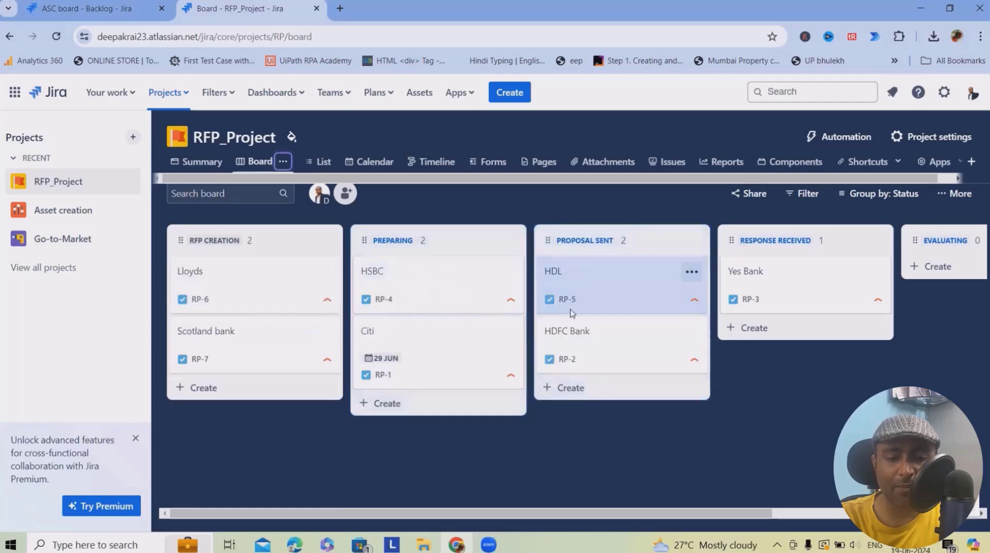
drag(263, 263, 827, 250)
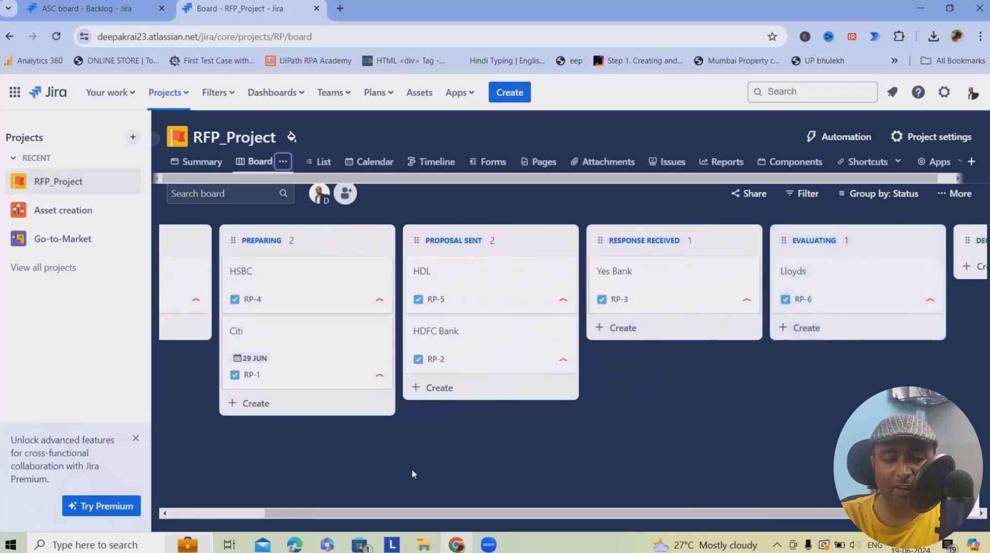
Step: Move the Scotland bank card to Response Received and the Lloyds card from Evaluating to Decided
drag(376, 513, 282, 513)
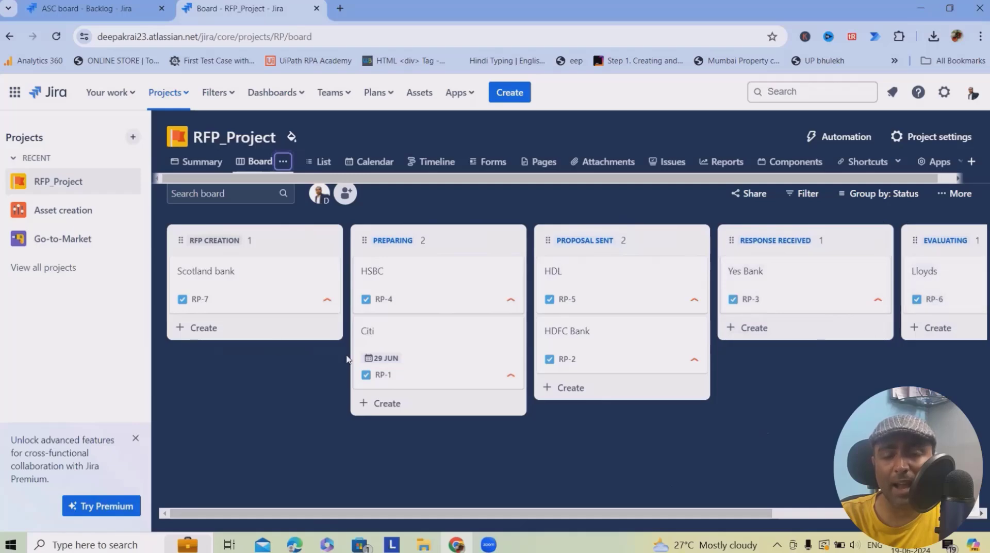
drag(232, 278, 774, 259)
drag(541, 513, 745, 513)
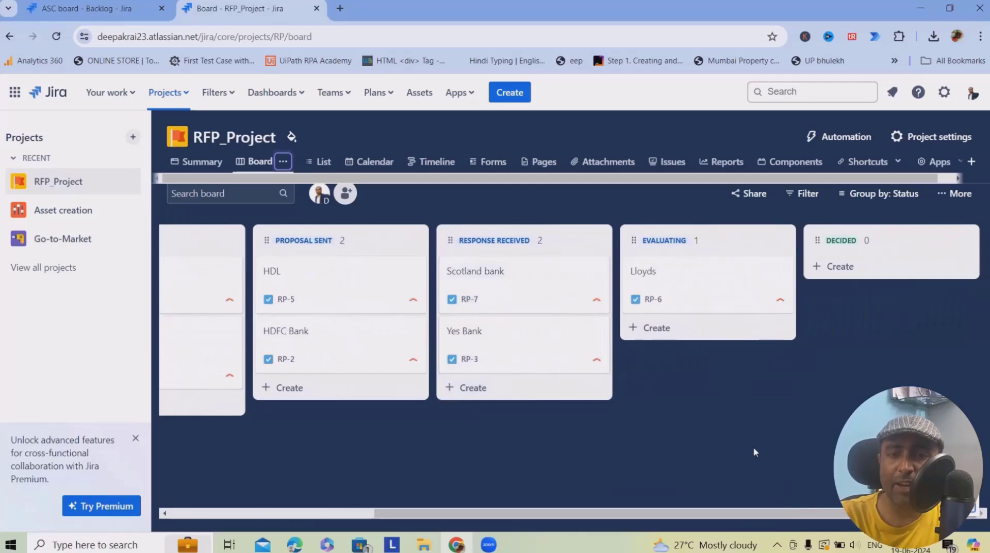
drag(658, 288, 879, 251)
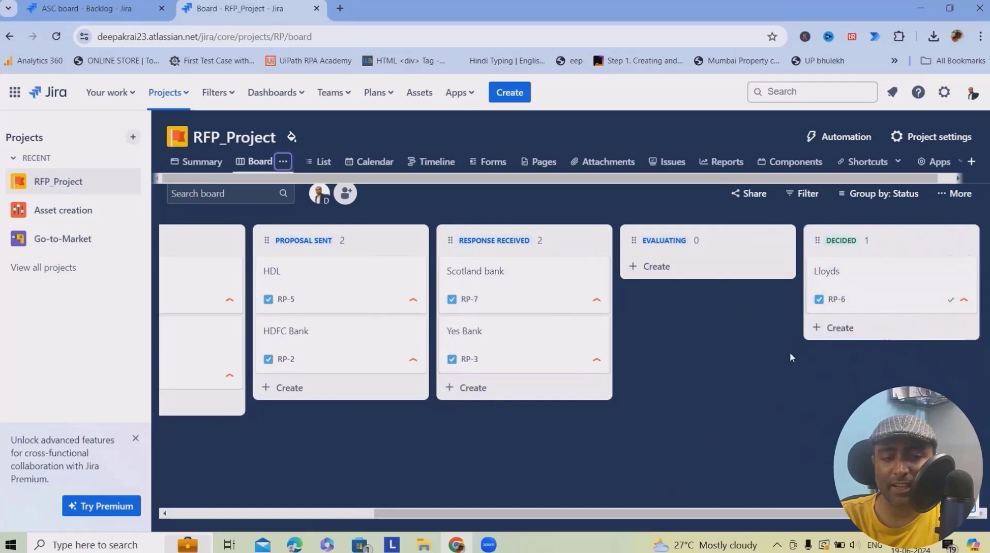
Step: Review the issues in the project's list view, including its remaining columns and the fields available to add
click(322, 161)
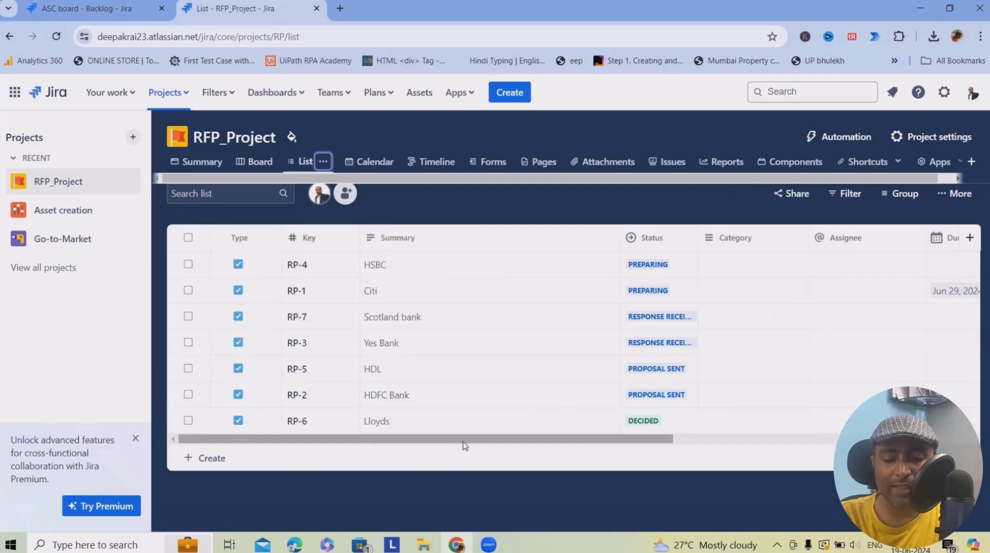
drag(464, 439, 814, 415)
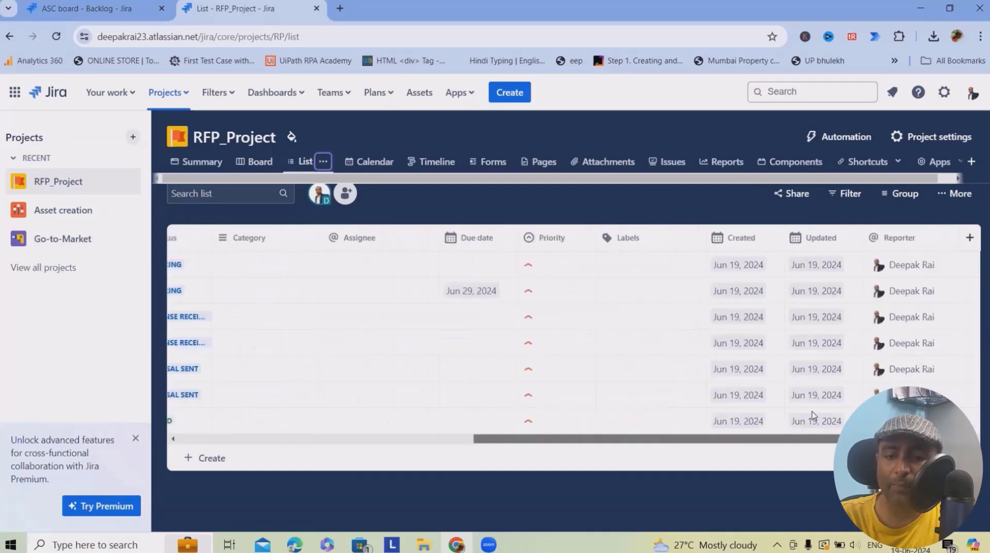
click(969, 237)
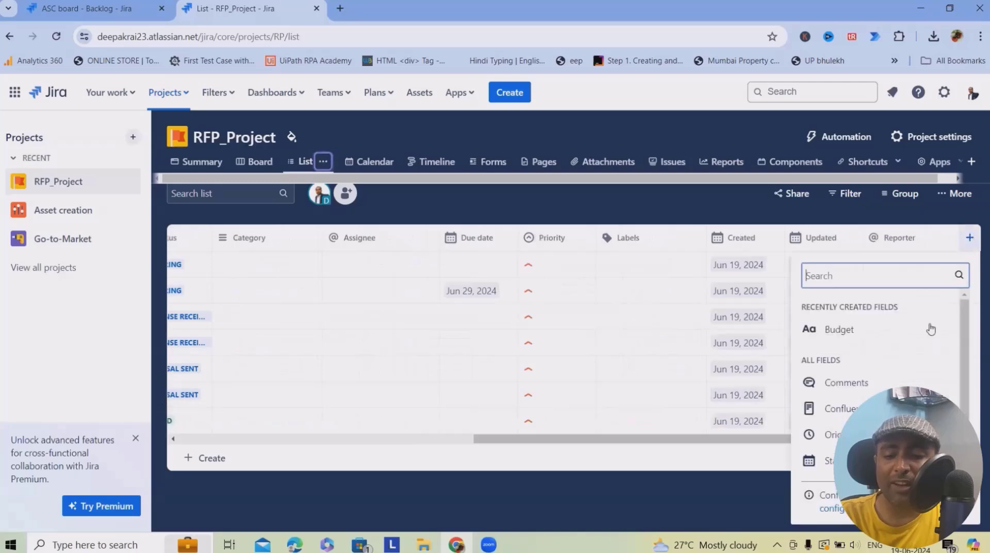
scroll(825, 392, down, 1)
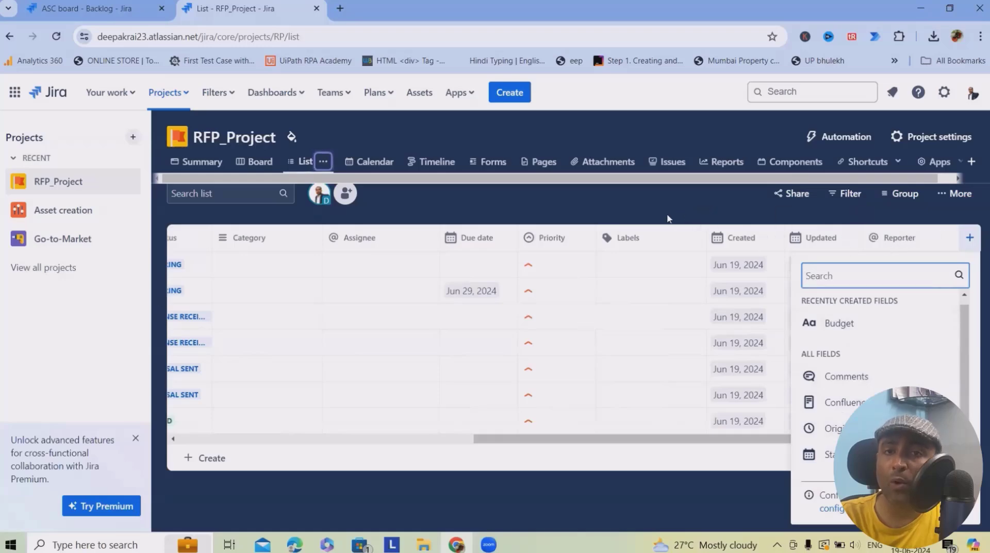
click(705, 215)
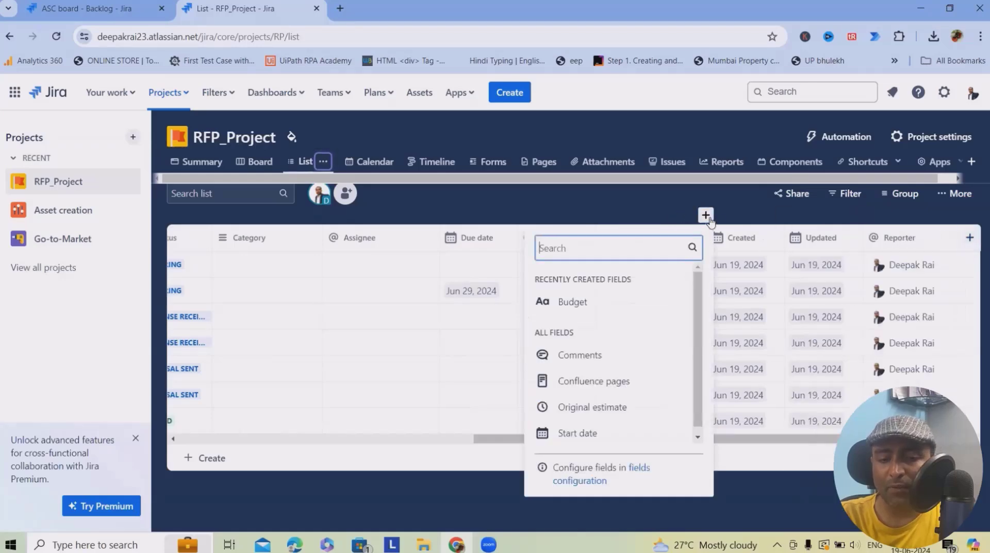
click(656, 267)
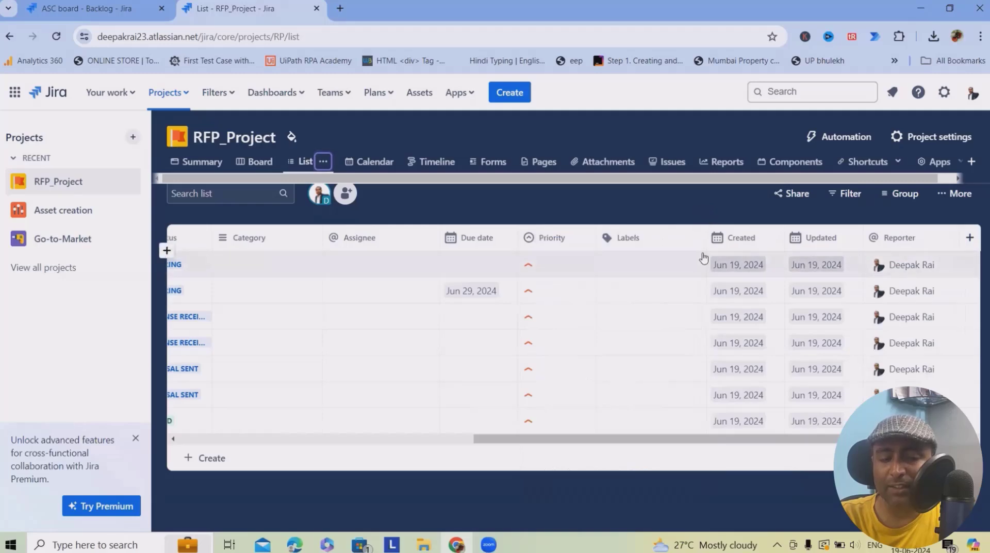
Step: Return to the project board and look through the sections of the project settings
click(258, 161)
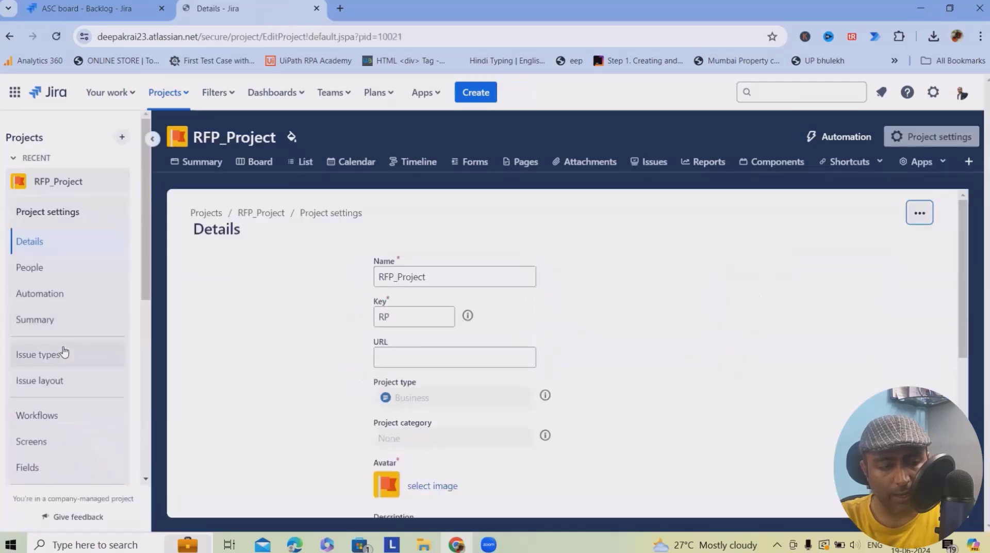
scroll(52, 340, down, 3)
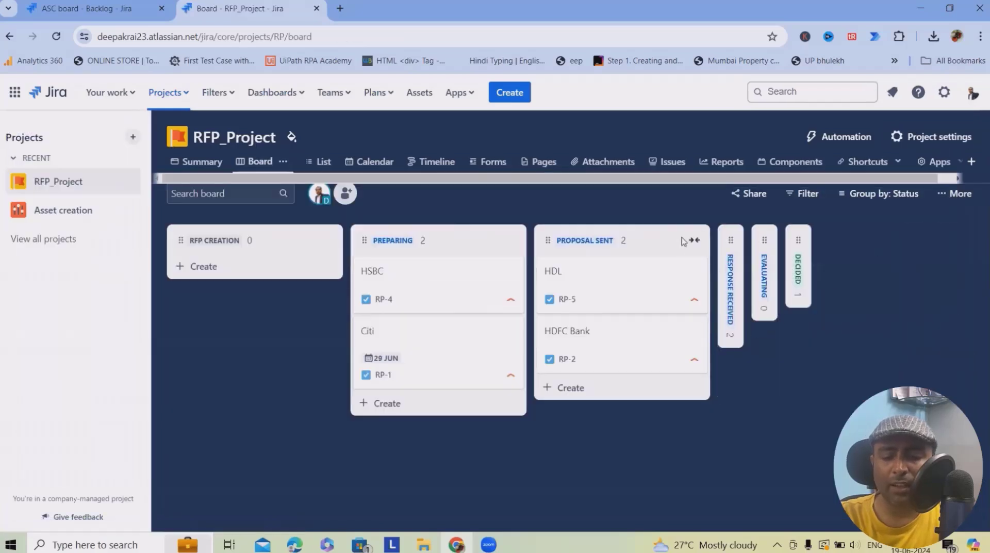
Step: Collapse the Proposal Sent and Preparing columns on the board, expanding Preparing briefly before collapsing it again
click(691, 239)
click(511, 242)
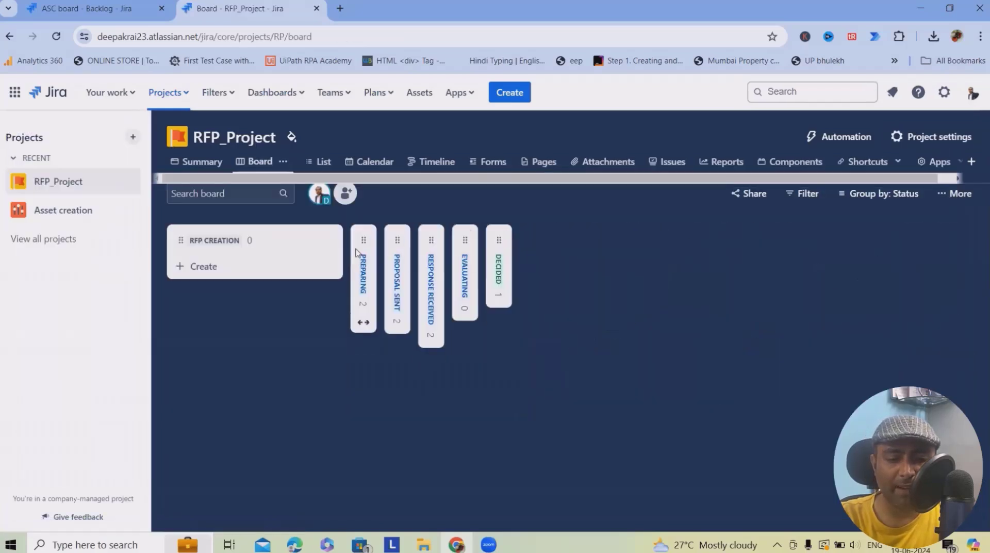
click(361, 320)
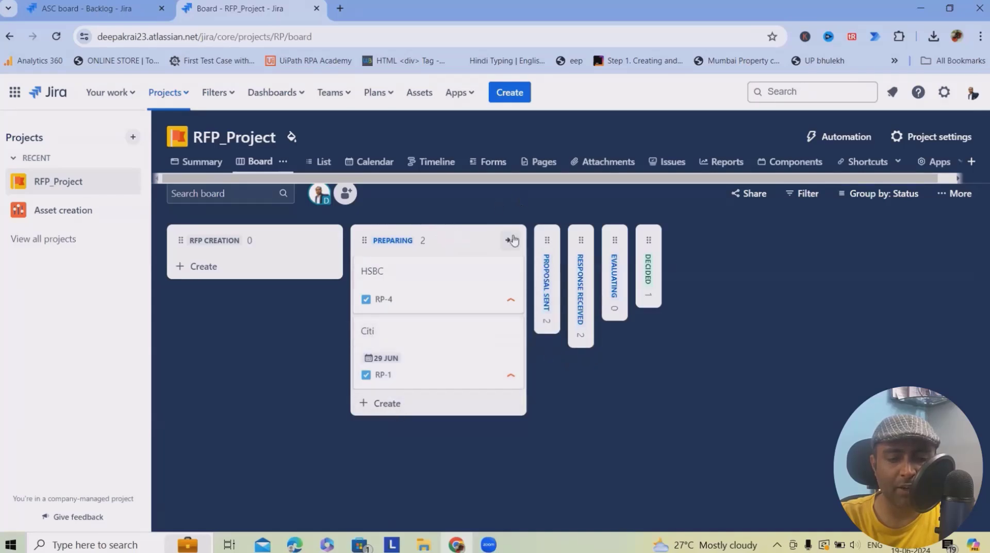
click(512, 239)
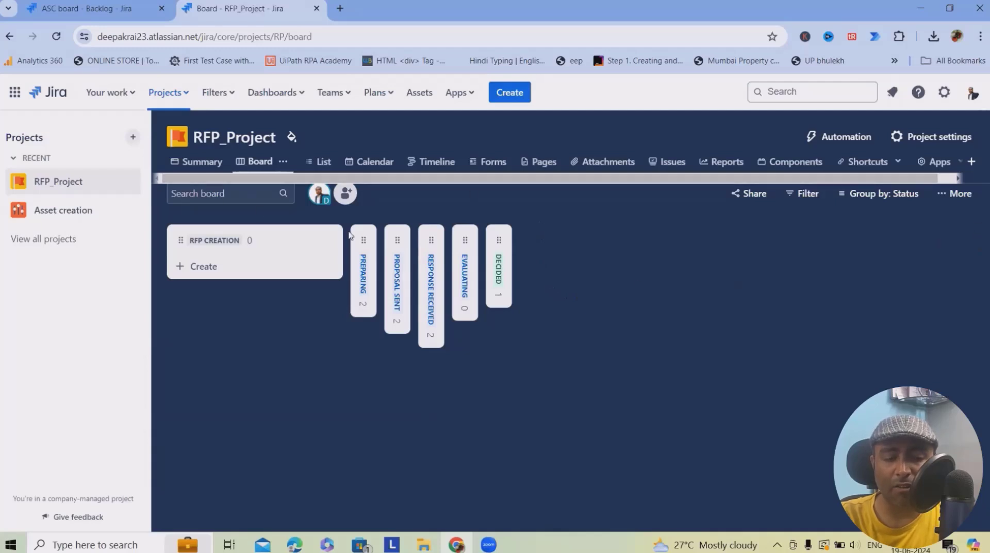
Step: Review the project summary, including the status overview, recent activity, priority breakdown and types of work
click(201, 161)
scroll(482, 385, down, 5)
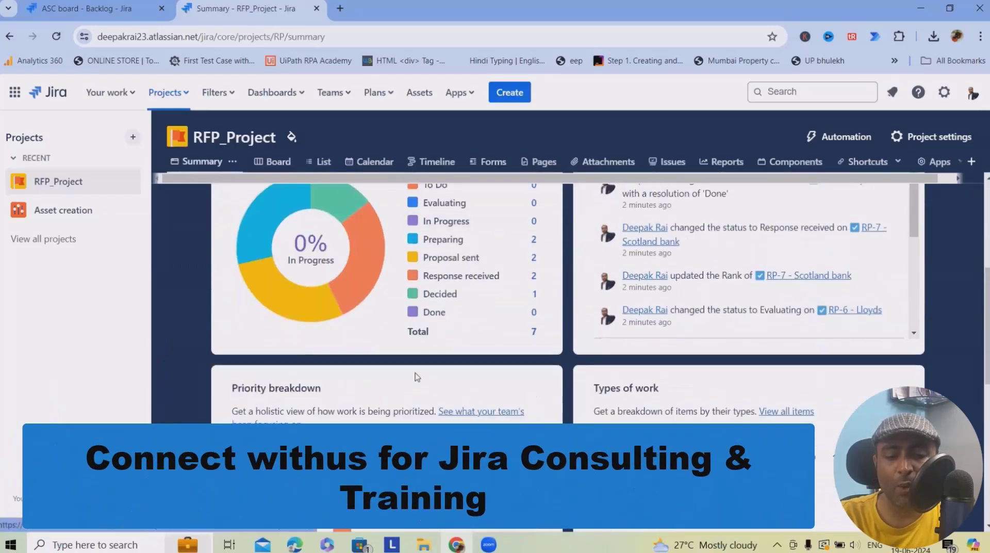
scroll(413, 374, up, 3)
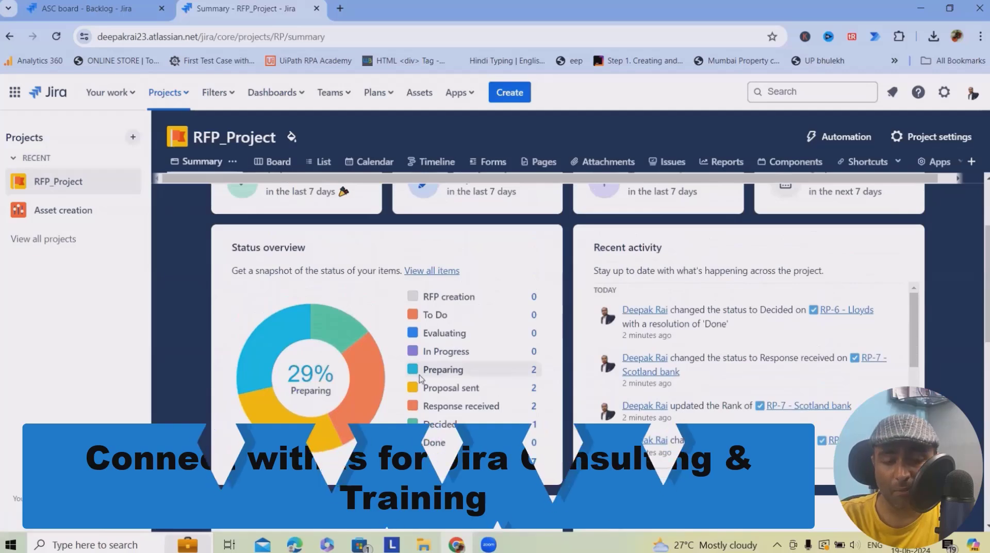
scroll(415, 376, down, 3)
scroll(444, 315, up, 3)
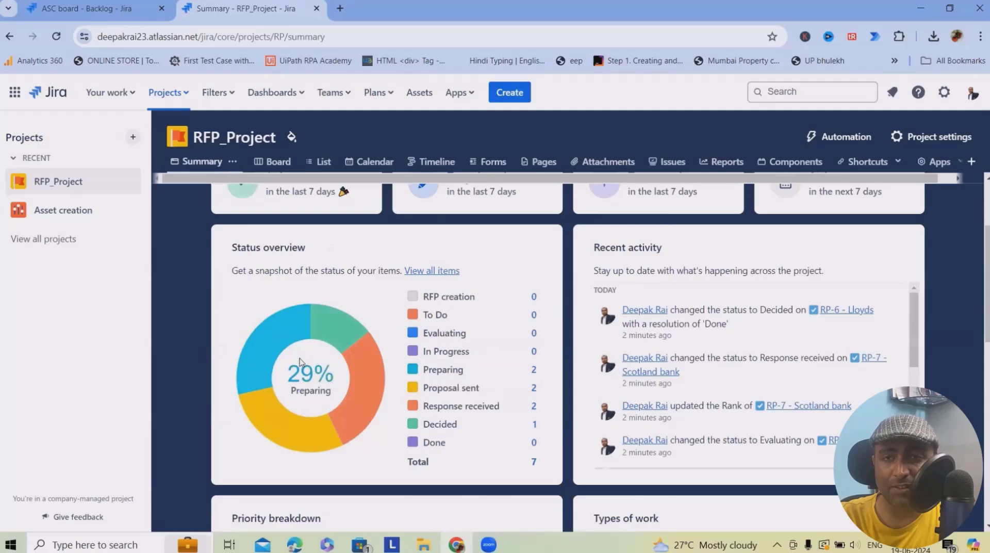
scroll(564, 429, down, 5)
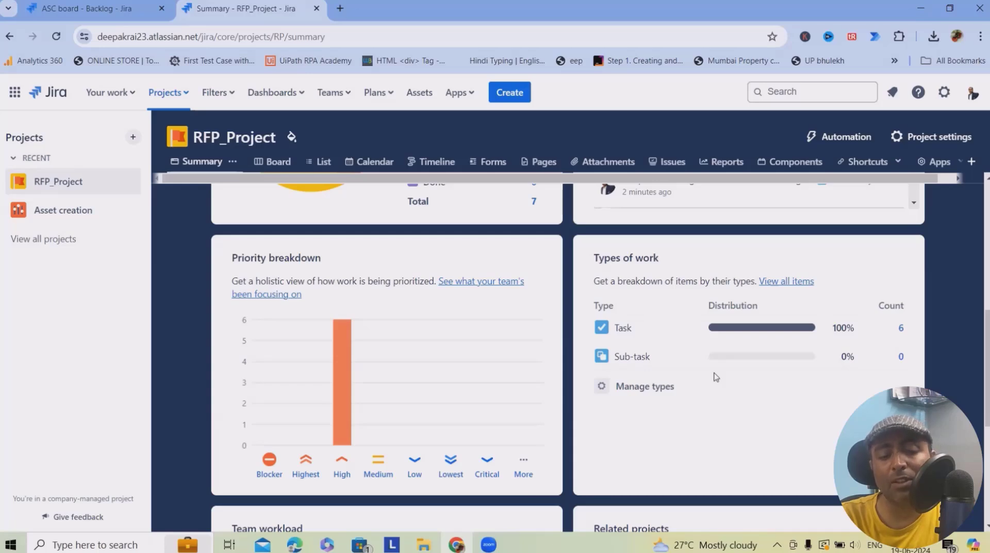
Step: Examine the priority breakdown alongside the status overview and types of work in the project summary
scroll(378, 463, down, 1)
scroll(347, 357, up, 4)
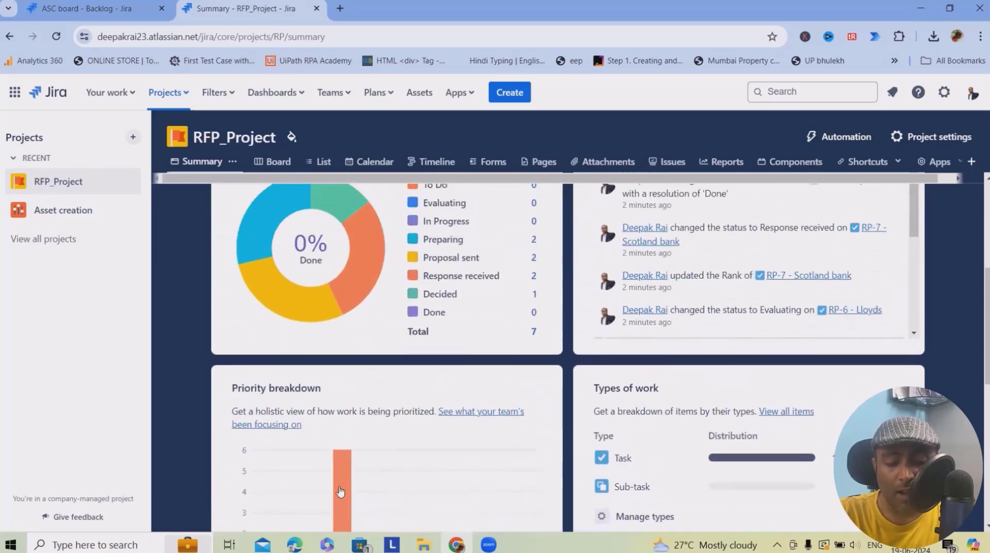
scroll(341, 490, down, 3)
scroll(339, 480, up, 3)
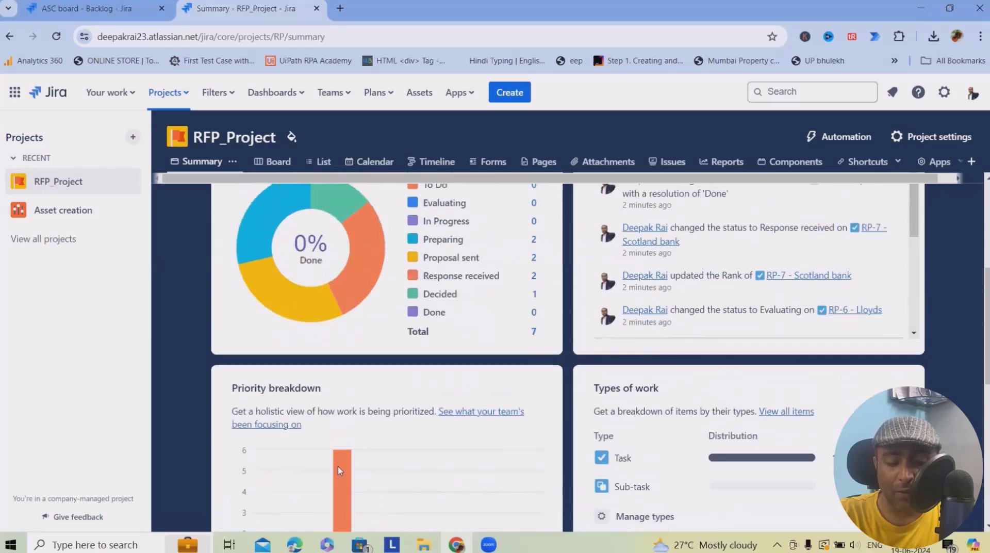
scroll(336, 330, down, 4)
scroll(325, 371, up, 5)
scroll(324, 394, up, 2)
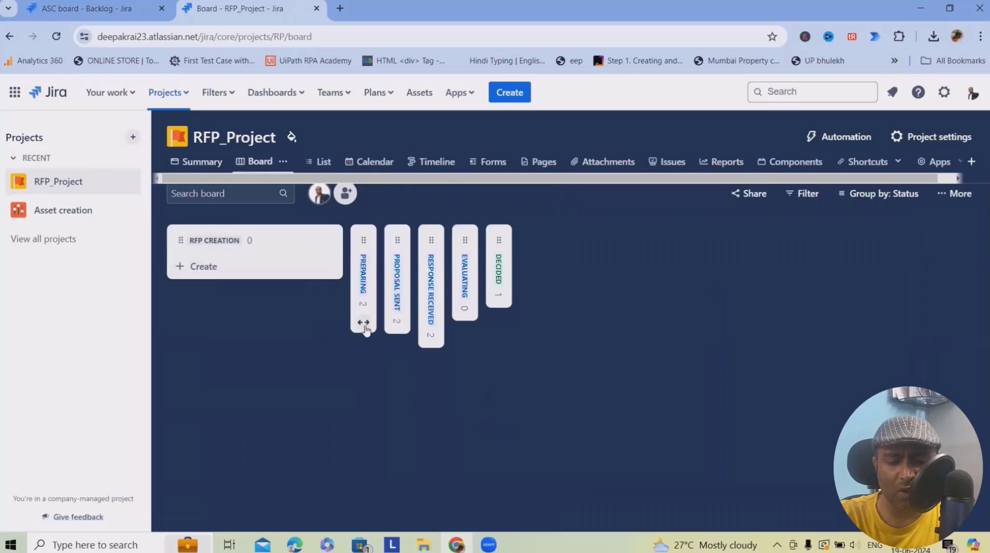
Step: Expand the board's Preparing column and set the HSBC issue's priority to Medium
click(363, 326)
click(400, 296)
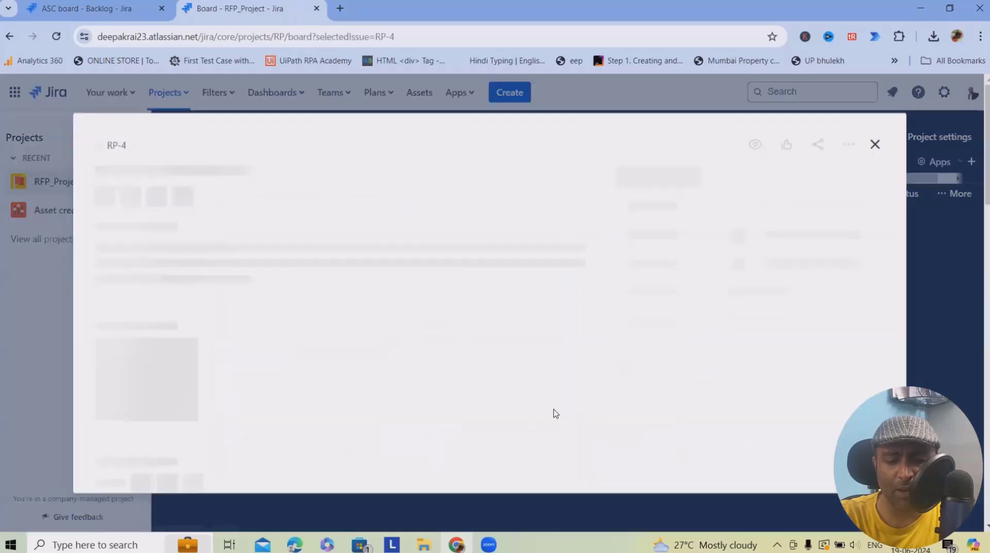
click(752, 342)
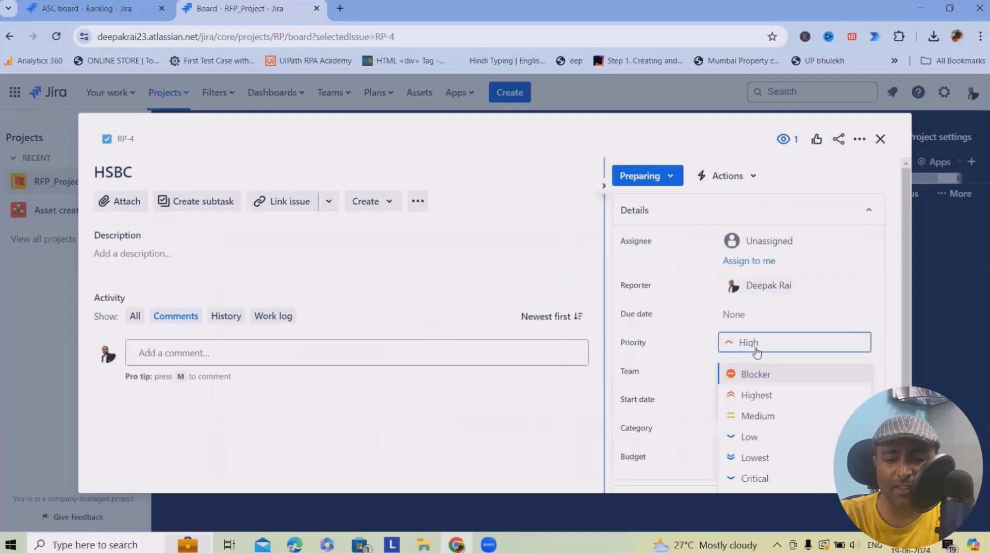
click(758, 417)
click(880, 138)
Step: Set the Citi issue's priority to Highest and return to the board
click(411, 365)
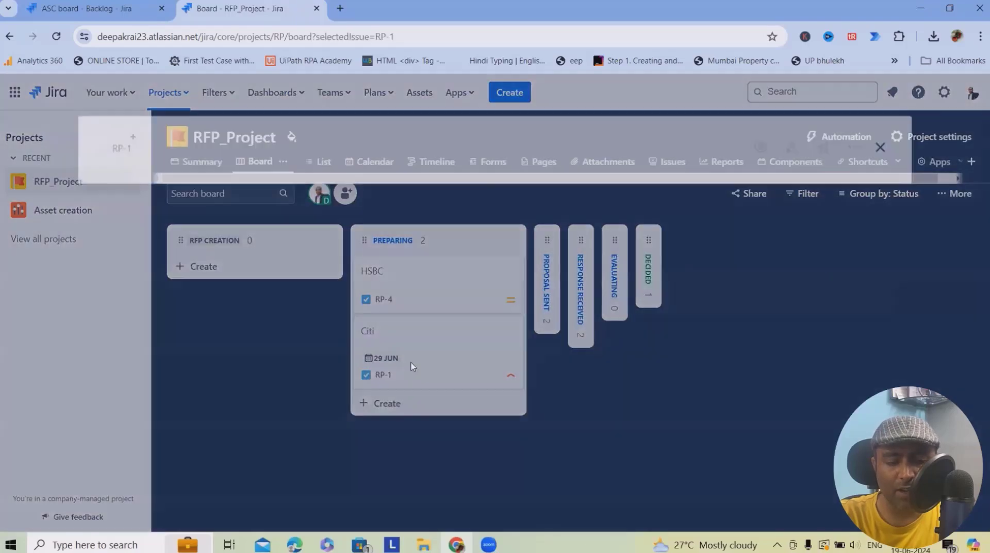
click(751, 342)
click(752, 391)
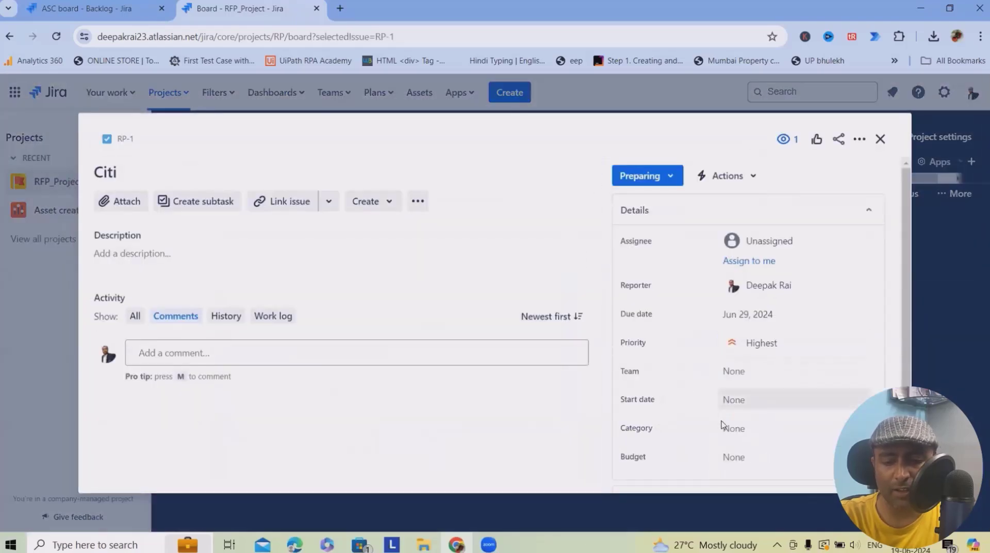
key(Escape)
Step: Expand the Proposal Sent column and set the HDL issue's priority to Major
click(546, 341)
click(619, 287)
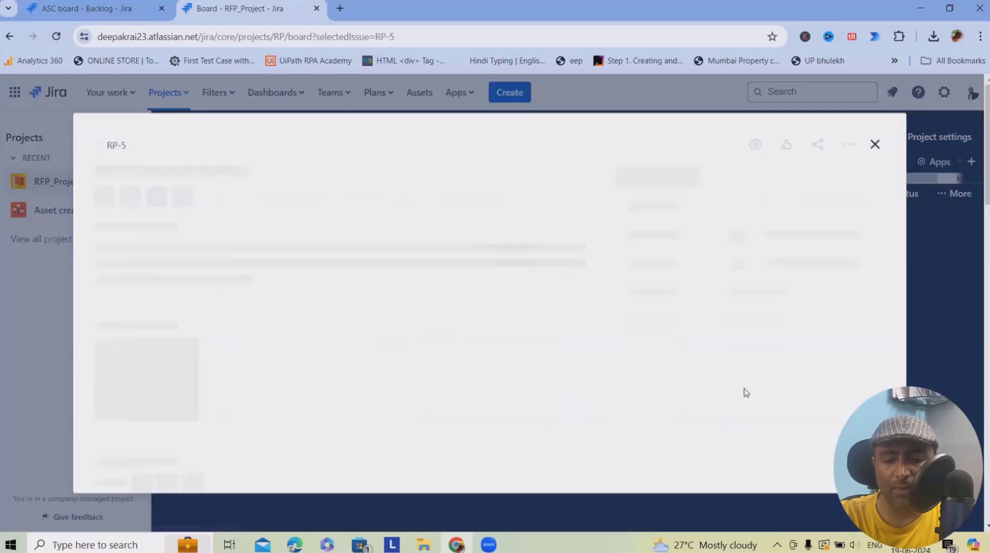
scroll(773, 393, down, 2)
click(880, 139)
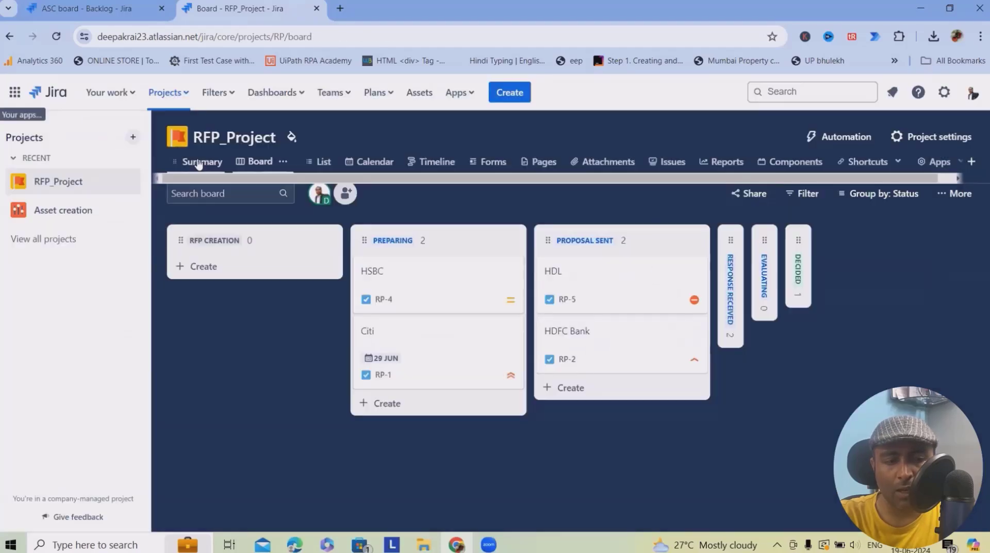
Step: Check the project summary's priority breakdown and recent activity for the changed issue priorities
click(208, 163)
scroll(366, 327, down, 10)
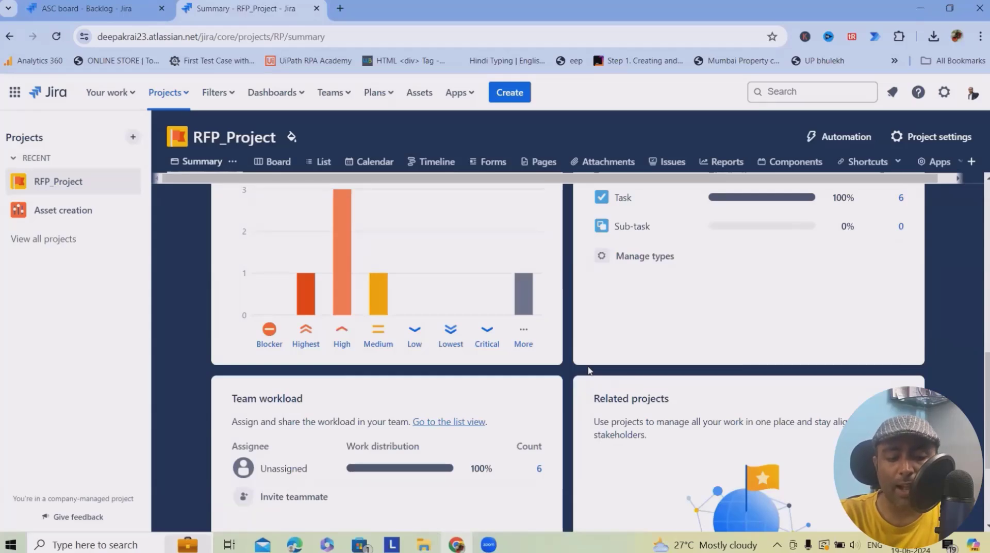
scroll(571, 381, up, 10)
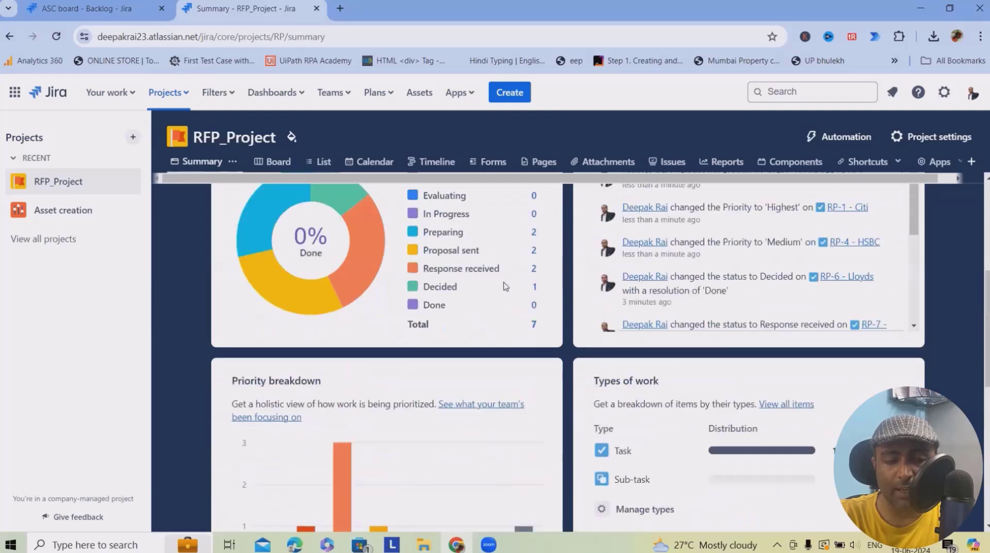
Step: Open the HSBC issue from the board and assign it to yourself
click(278, 162)
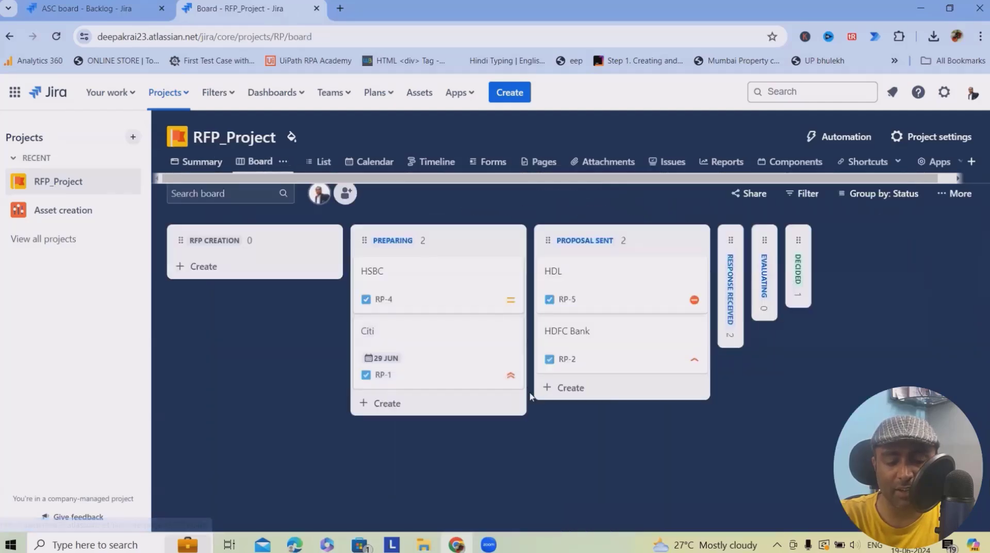
click(438, 288)
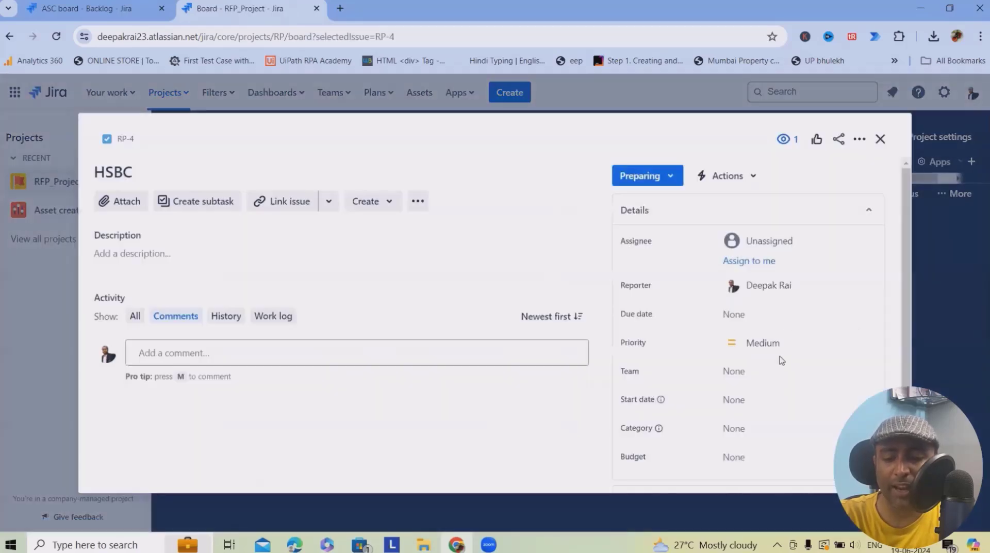
click(757, 261)
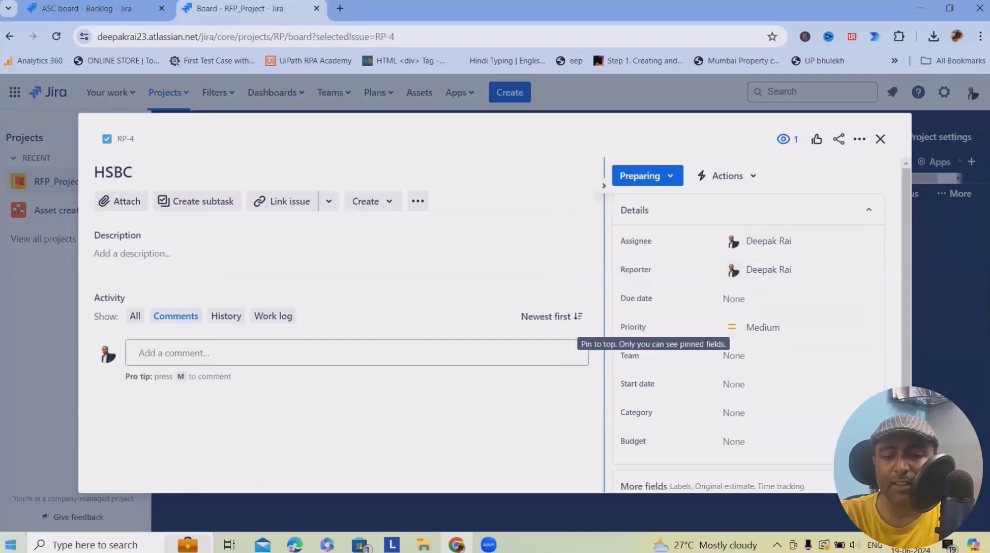
click(880, 139)
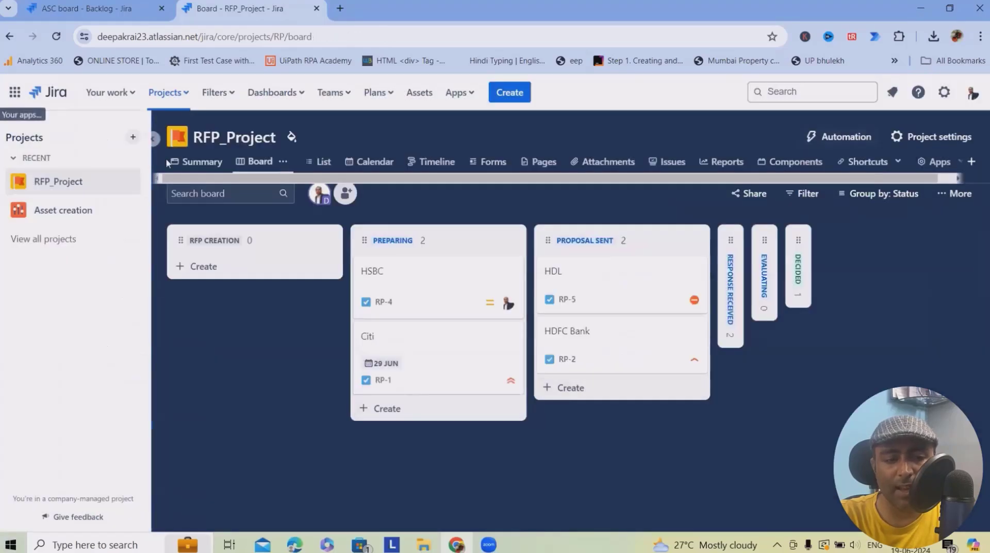
Step: Review the project summary's team workload, related projects, status overview and priority breakdown
click(199, 161)
scroll(254, 452, down, 10)
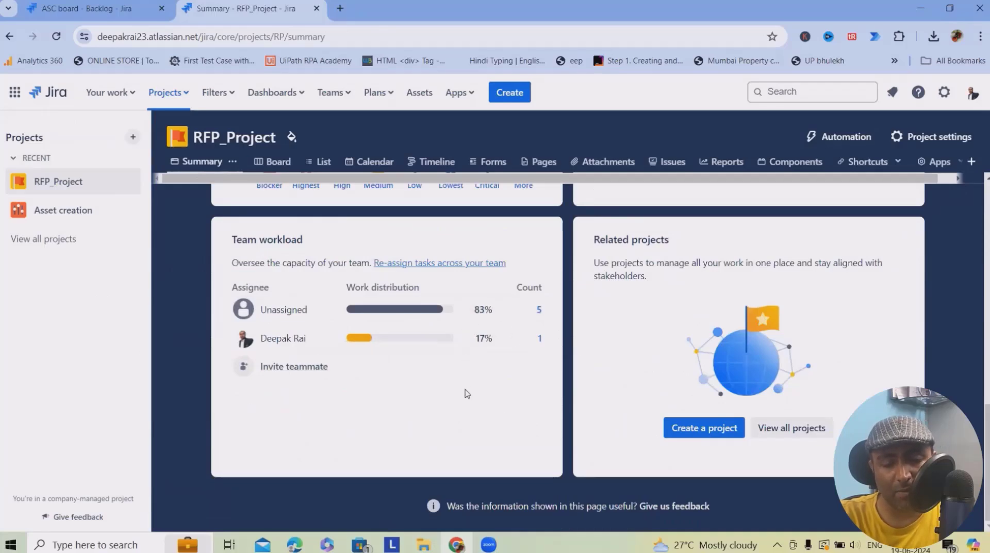
scroll(472, 372, up, 10)
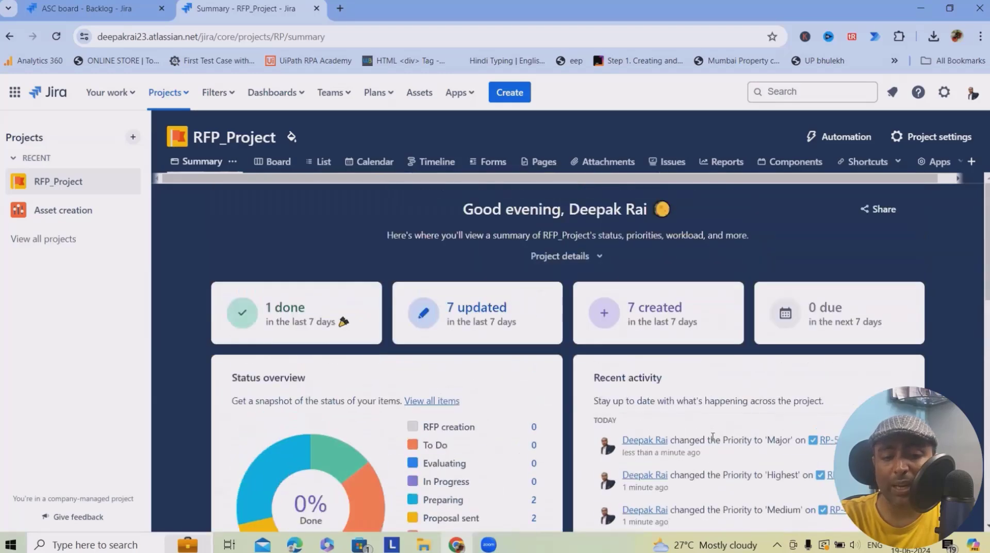
scroll(559, 363, down, 5)
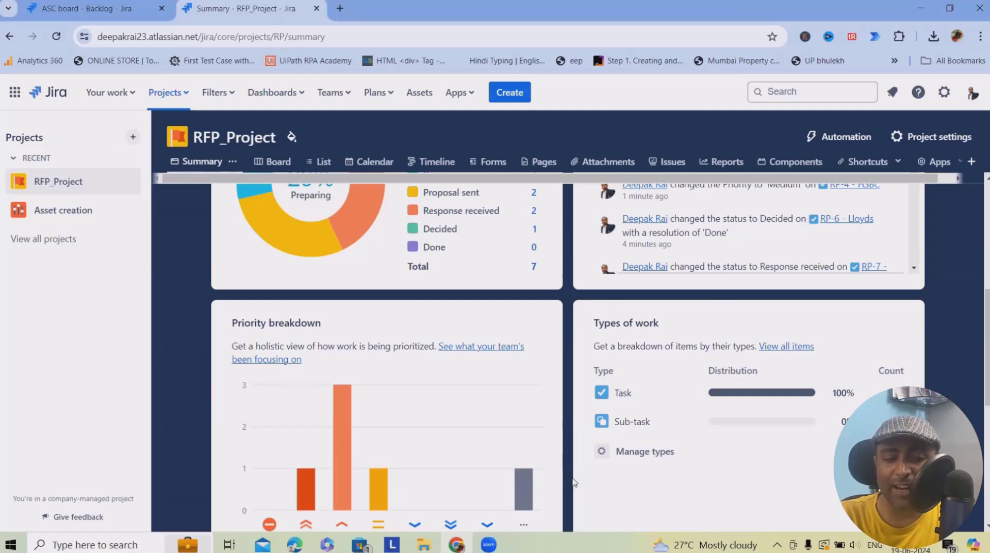
scroll(565, 491, up, 4)
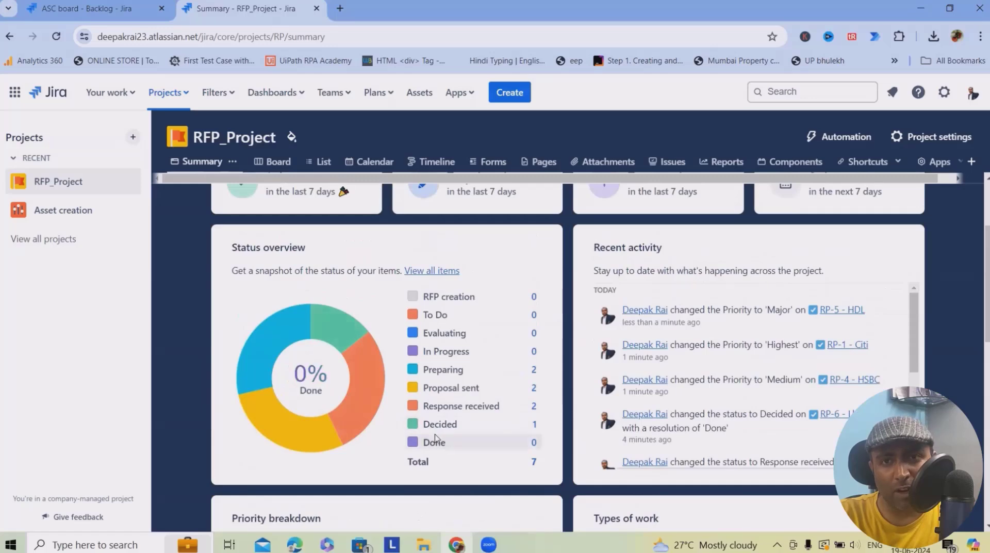
scroll(435, 440, up, 3)
Step: Look over the June 2024 project calendar, and view the timeline at different scales, including quarters and months
click(369, 161)
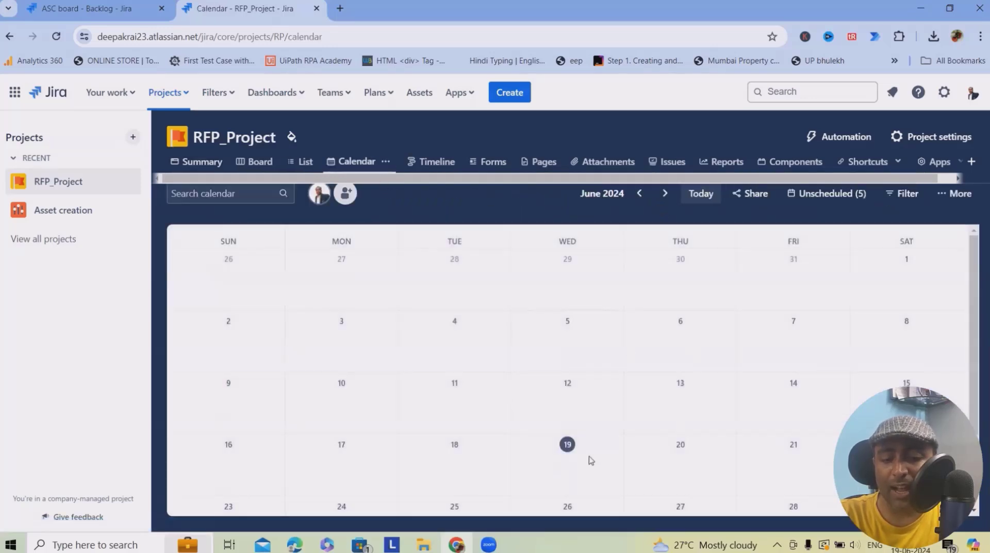
scroll(593, 461, down, 2)
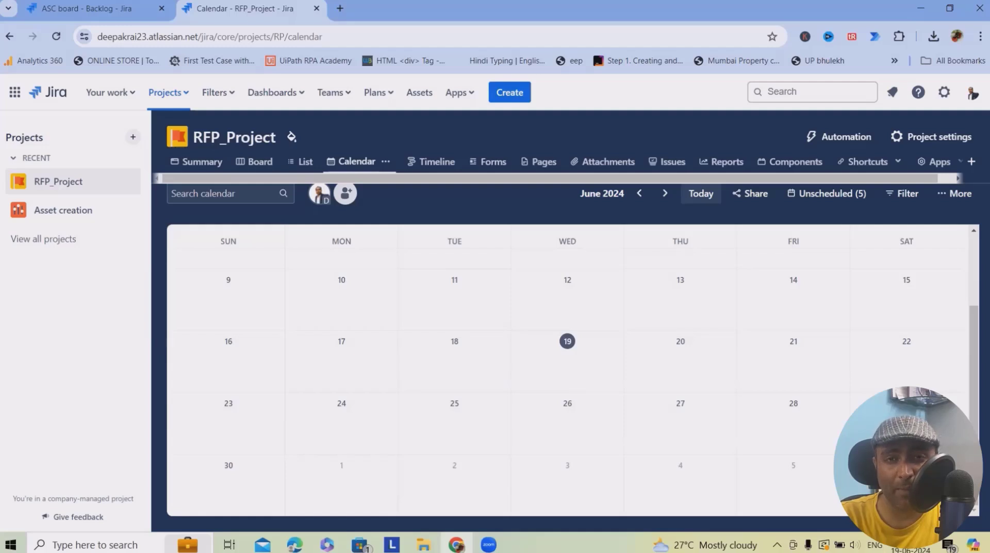
click(419, 161)
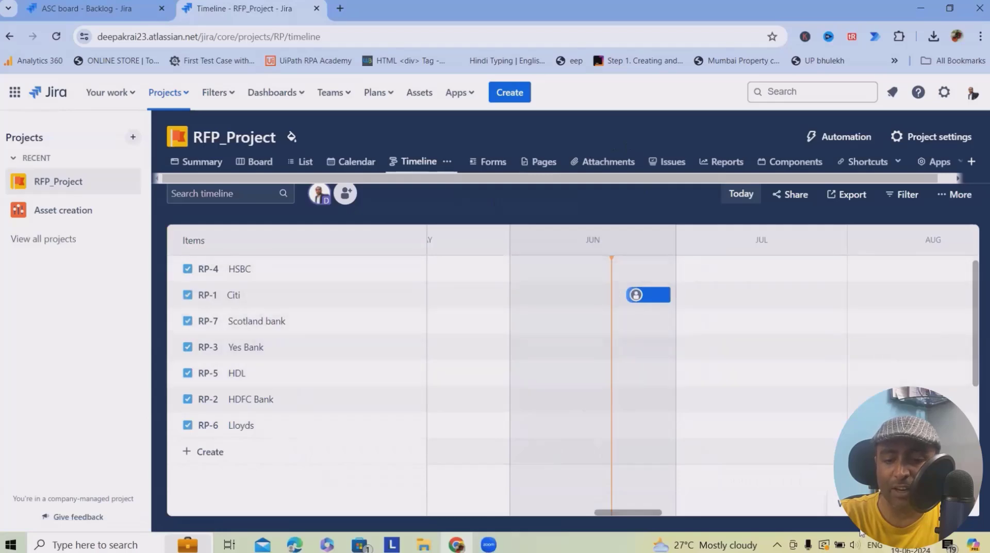
click(851, 502)
click(894, 503)
click(943, 503)
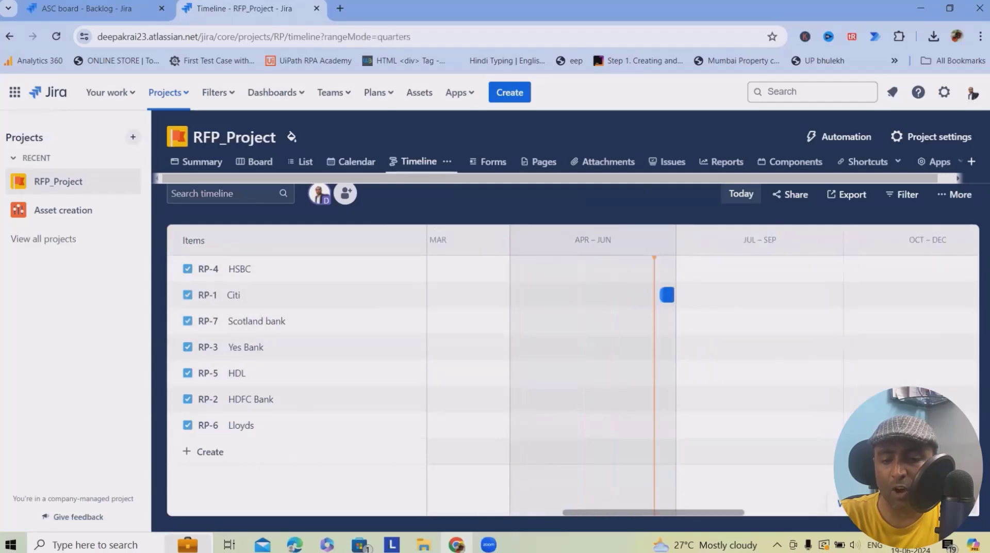
click(894, 502)
mouse_move(651, 299)
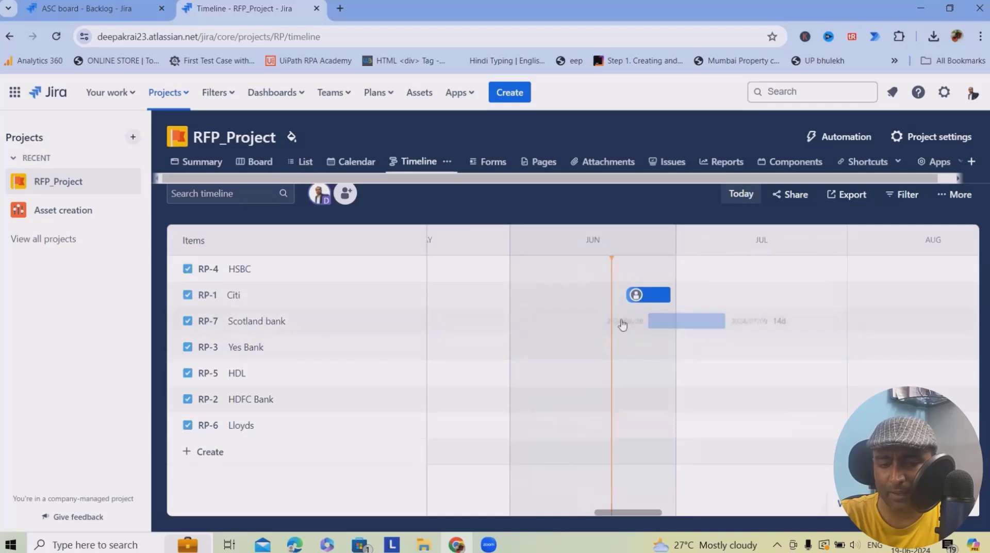
Step: Try to set a June 2024 due date on the HDL issue, and check the timeline for it
click(260, 172)
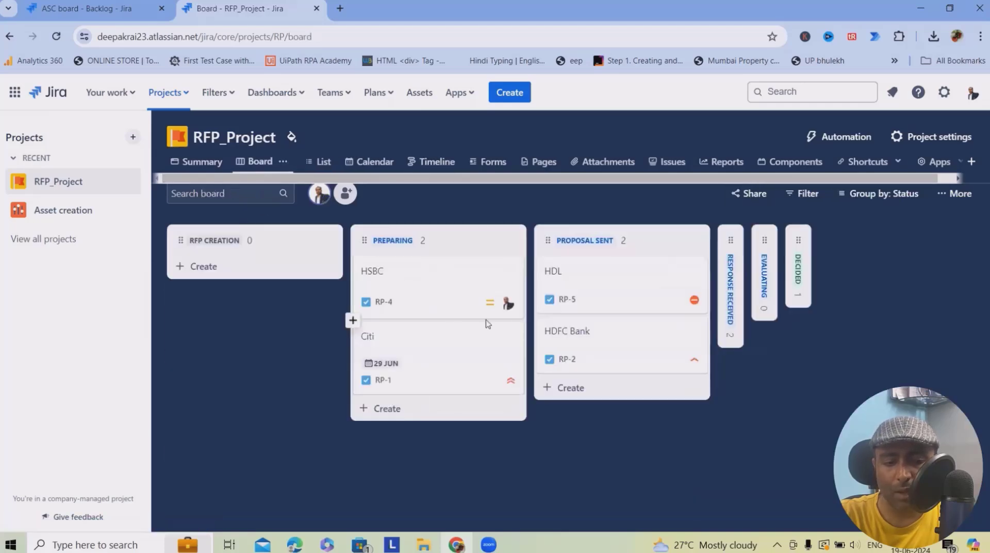
click(589, 281)
scroll(778, 361, down, 3)
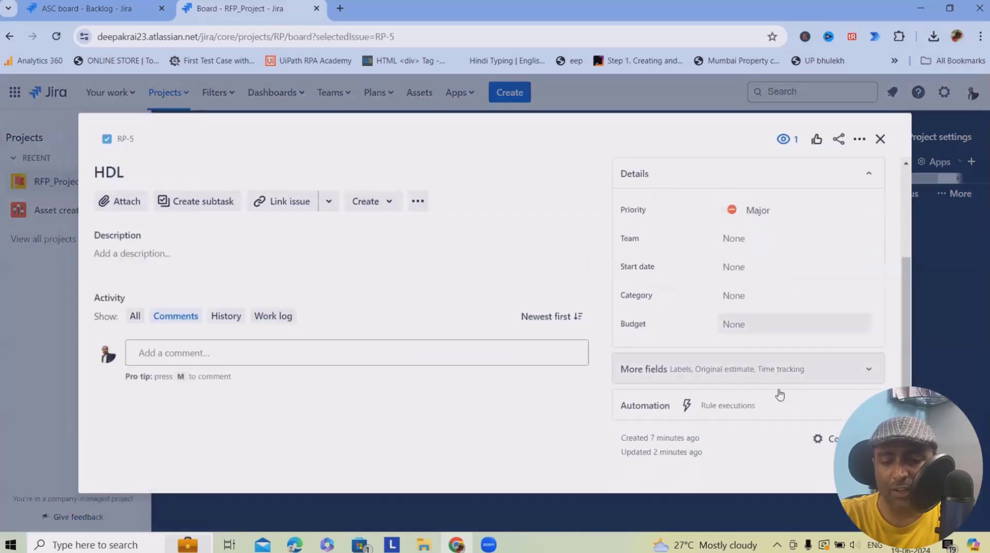
scroll(830, 396, up, 2)
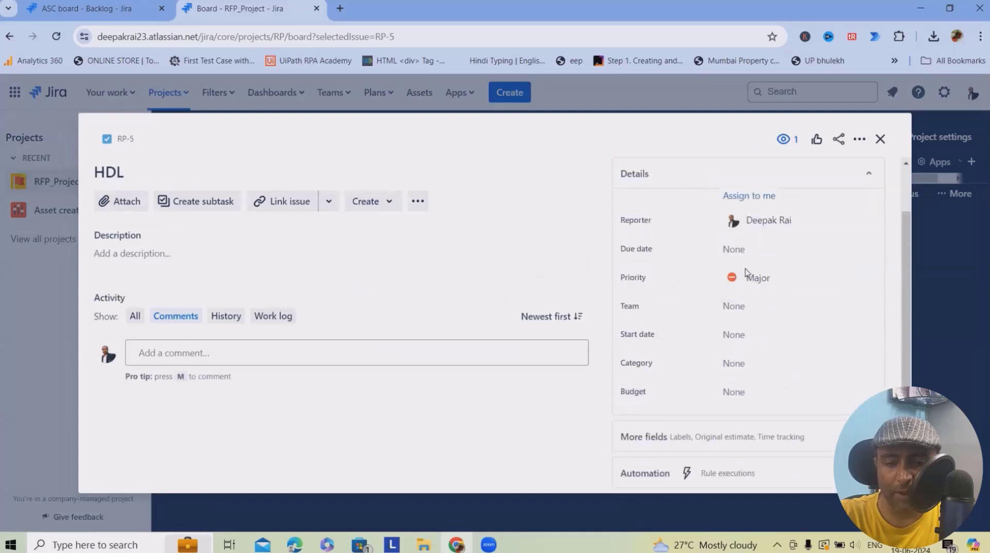
click(768, 249)
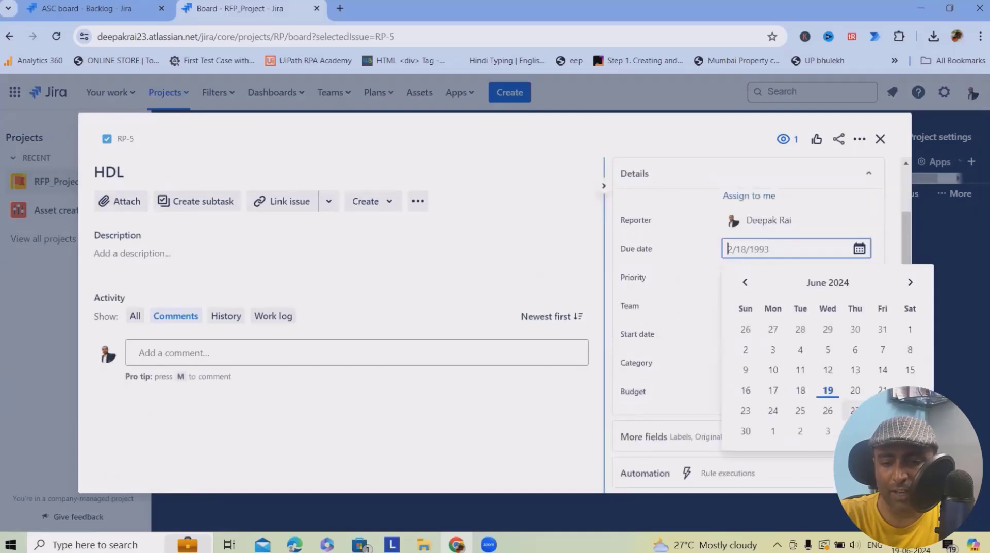
click(800, 411)
key(Escape)
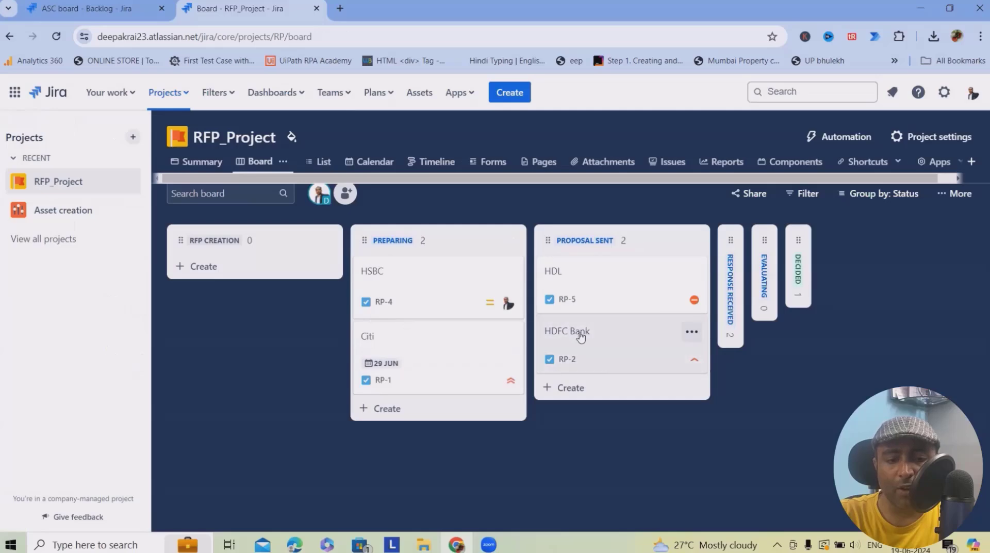
click(433, 162)
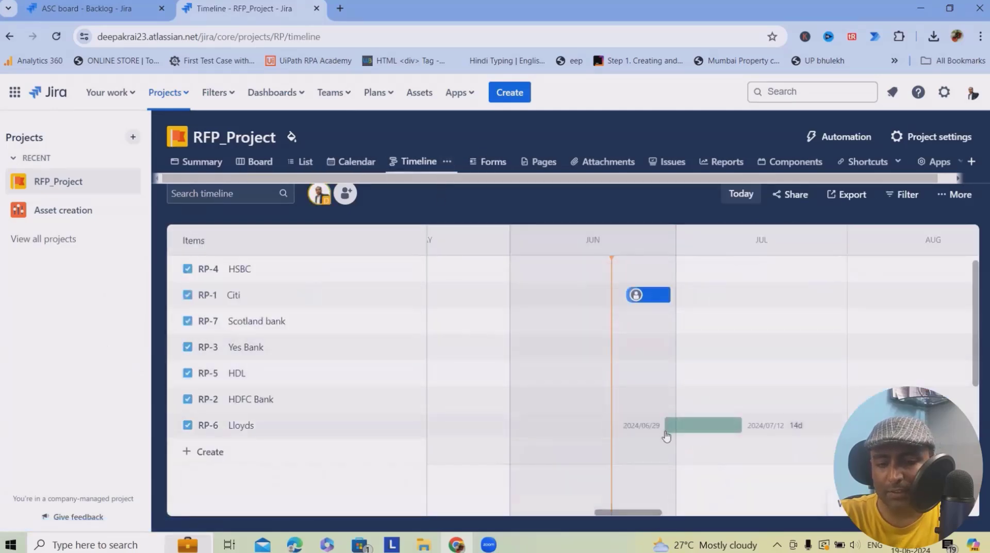
Step: Reopen the HDL issue from the board and set its due date to 26 June 2024
click(255, 161)
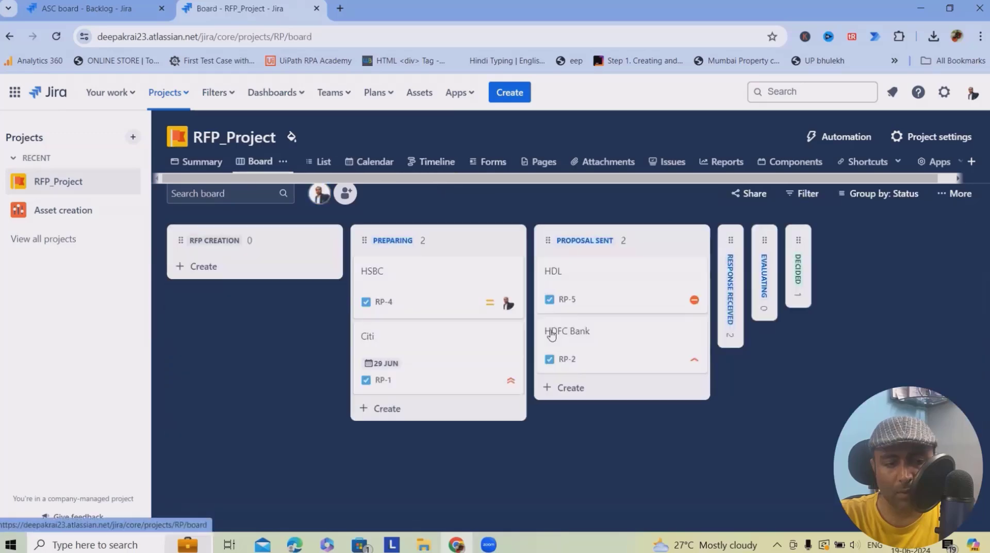
click(612, 288)
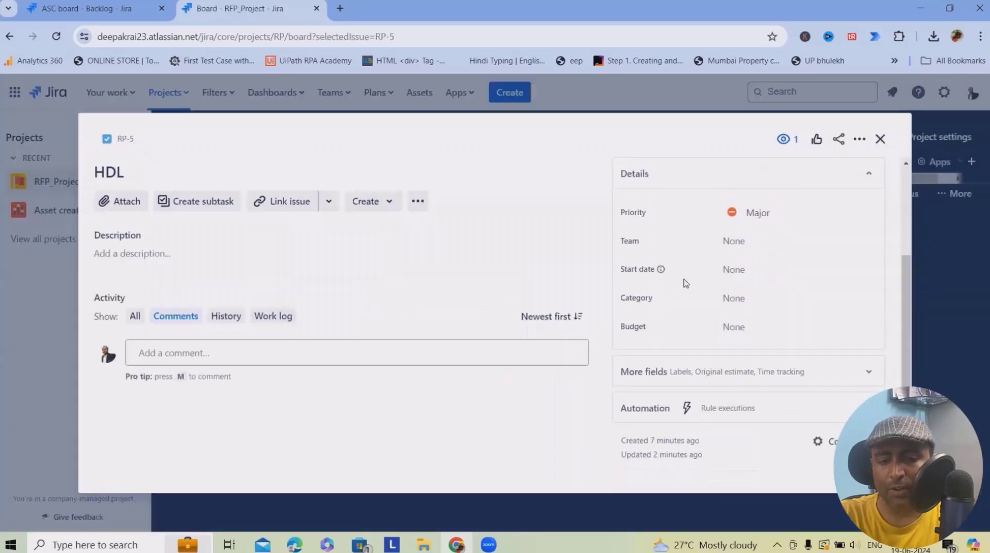
click(879, 139)
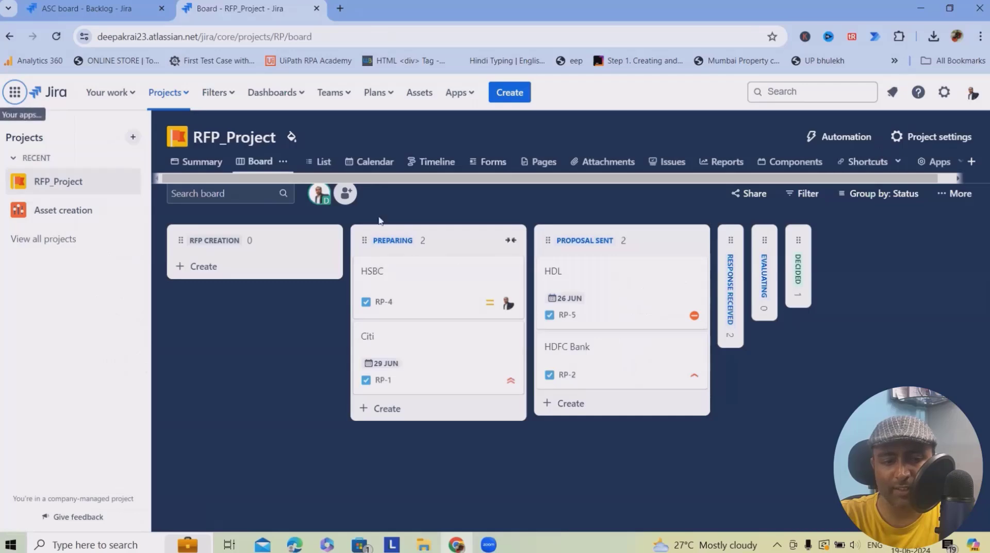
Step: Add a dependency on the project timeline linking the end of the HDL bar to the start of the Citi bar
click(415, 162)
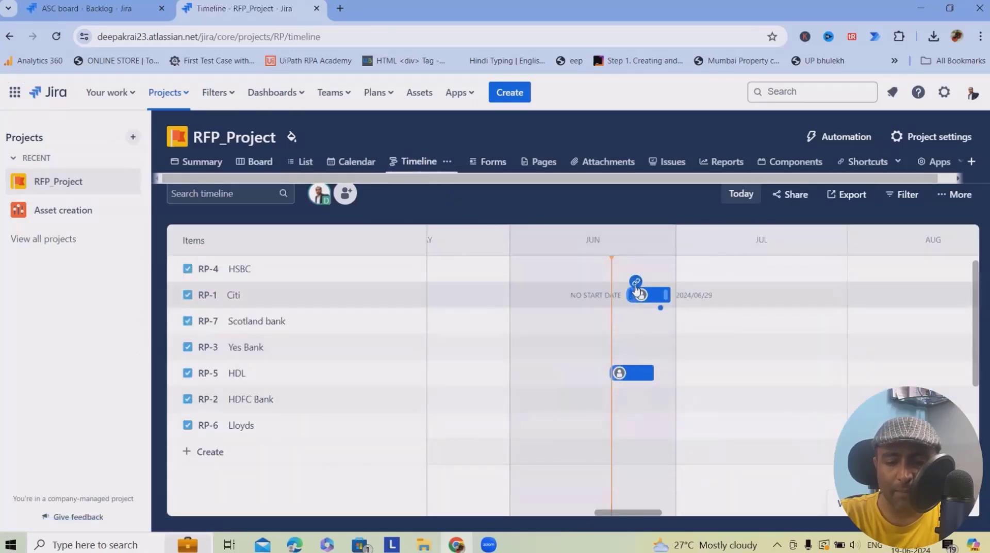
drag(633, 286, 657, 384)
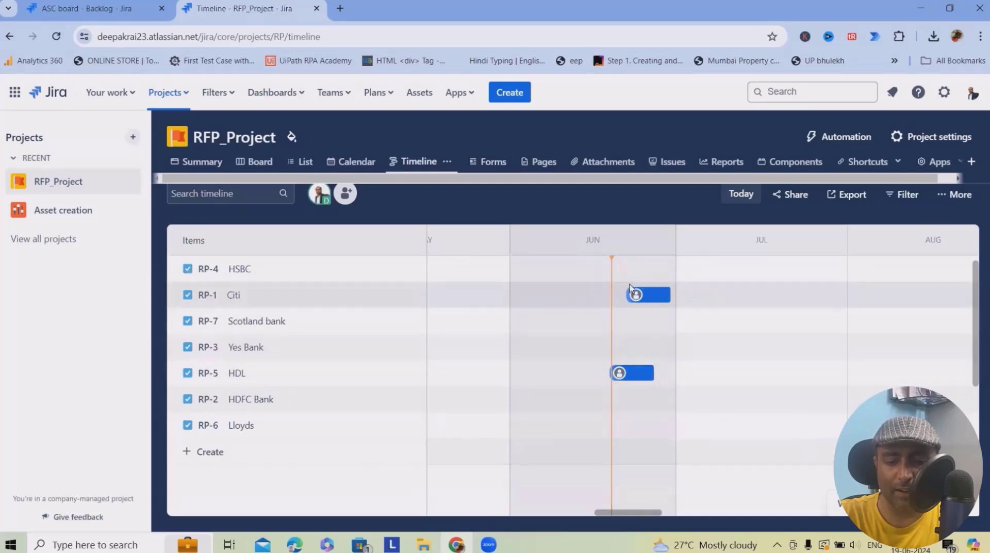
drag(623, 287, 657, 378)
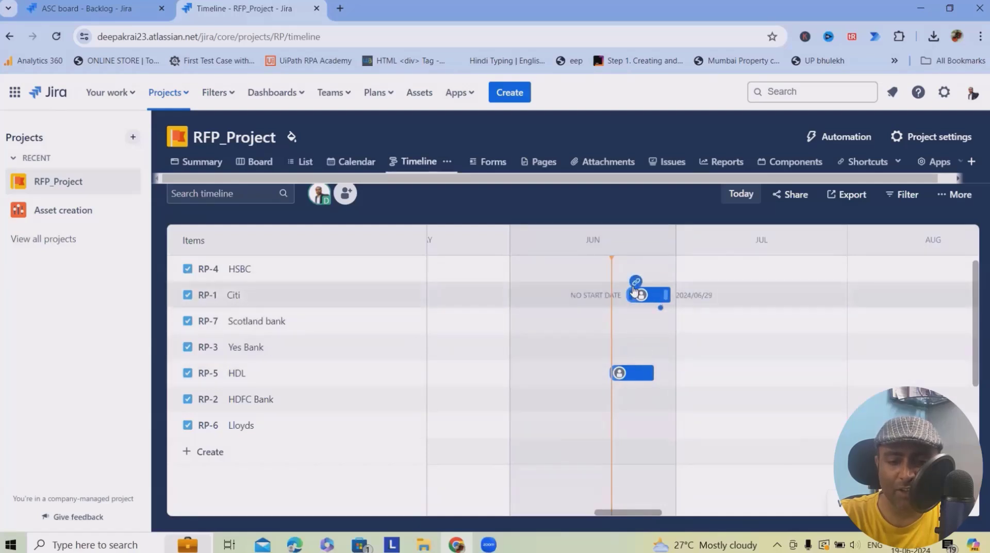
drag(626, 292, 618, 374)
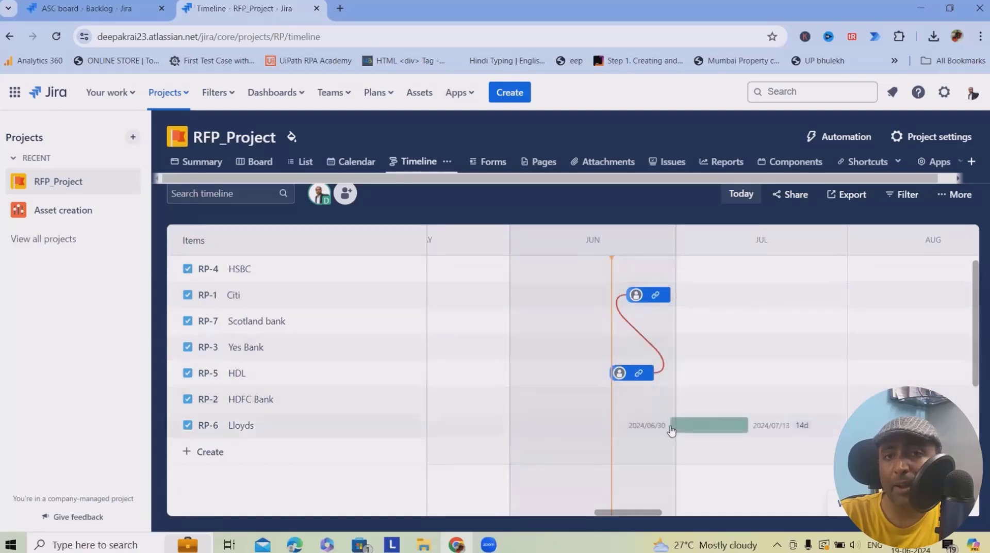